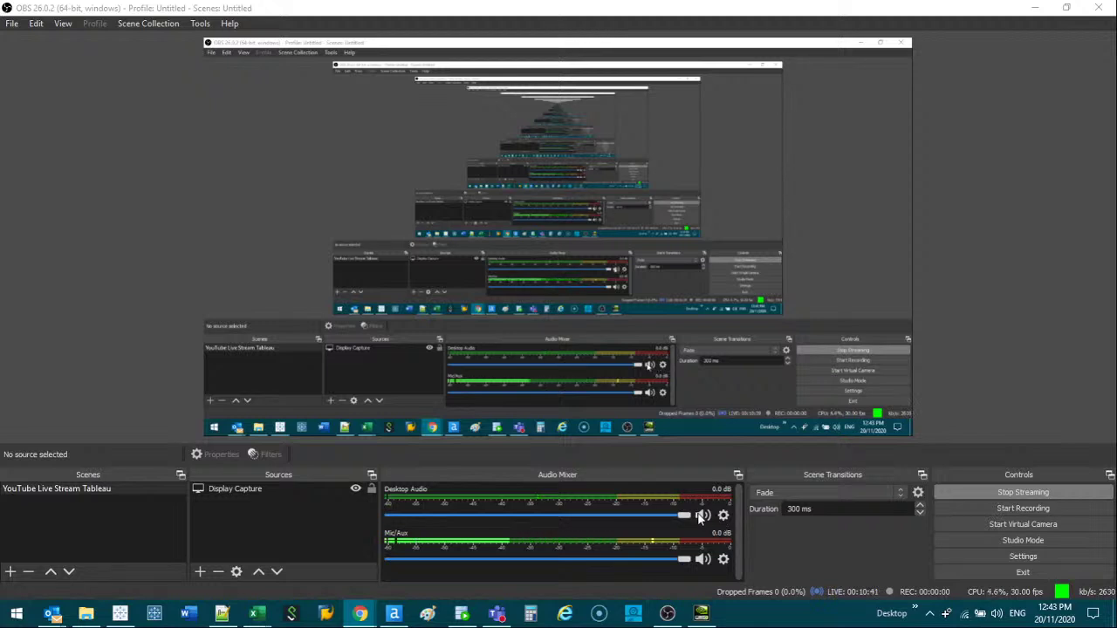
# - Lower the Desktop Audio level in the audio mixer to -inf dB and switch to Chrome
pyautogui.moveTo(684, 514); pyautogui.dragTo(268, 508)
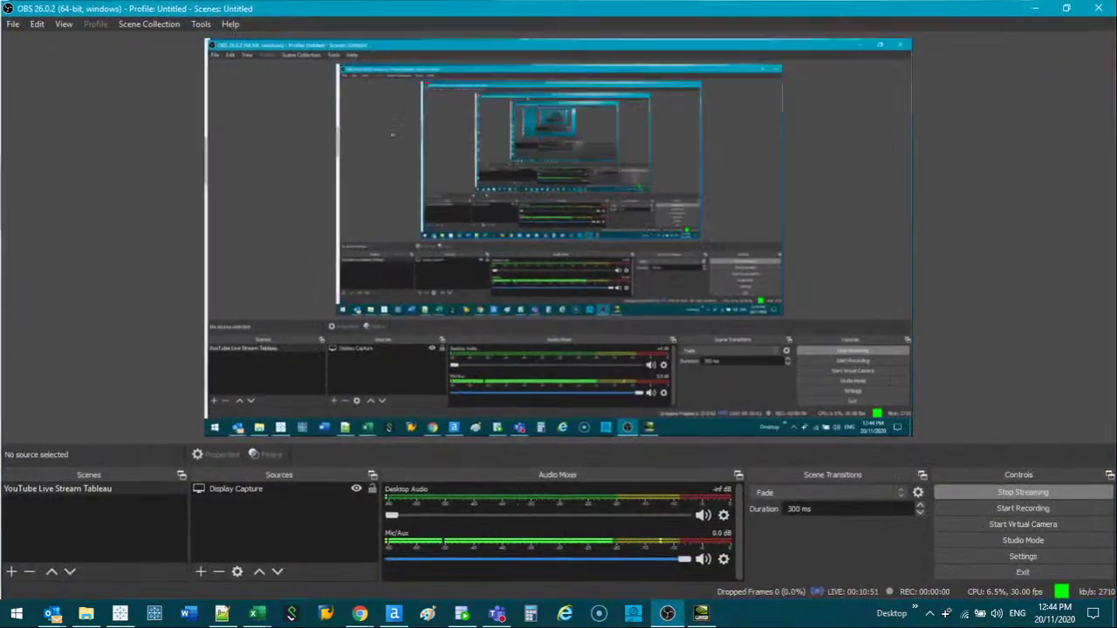
pyautogui.click(360, 613)
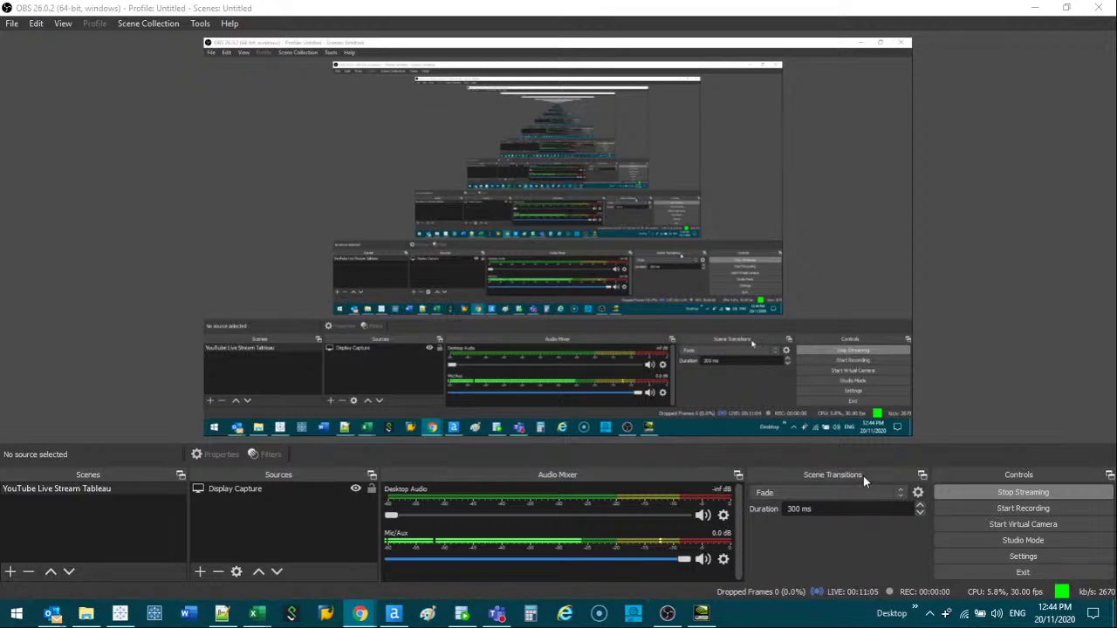
# - Restore the OBS window down, show the desktop, and clear all icons off the captured display
pyautogui.moveTo(535, 7); pyautogui.dragTo(902, 69)
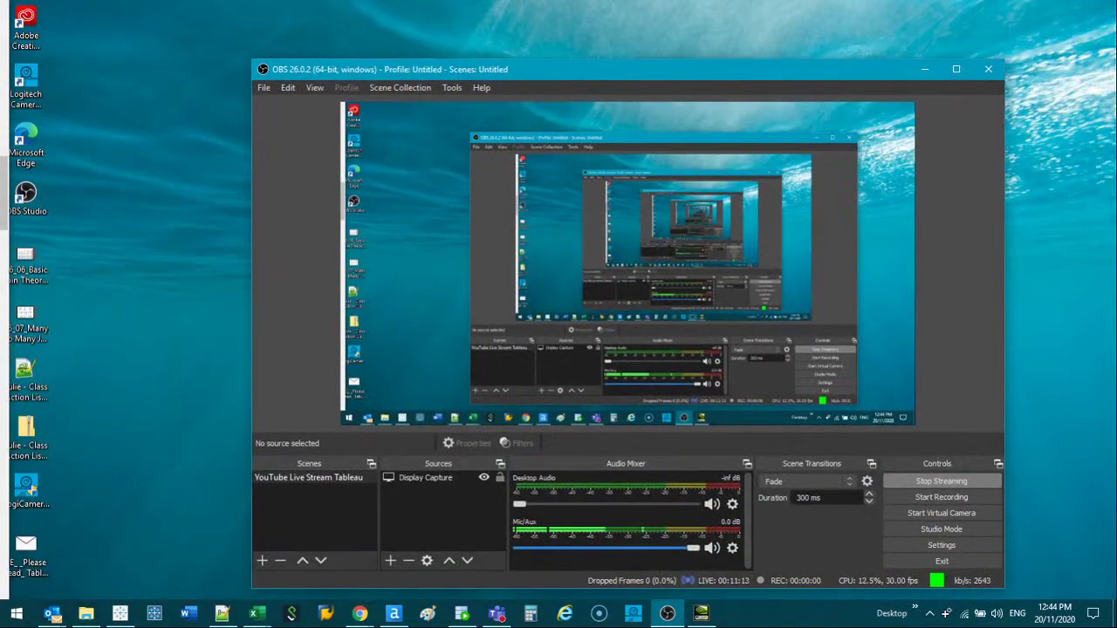
pyautogui.press('super+d')
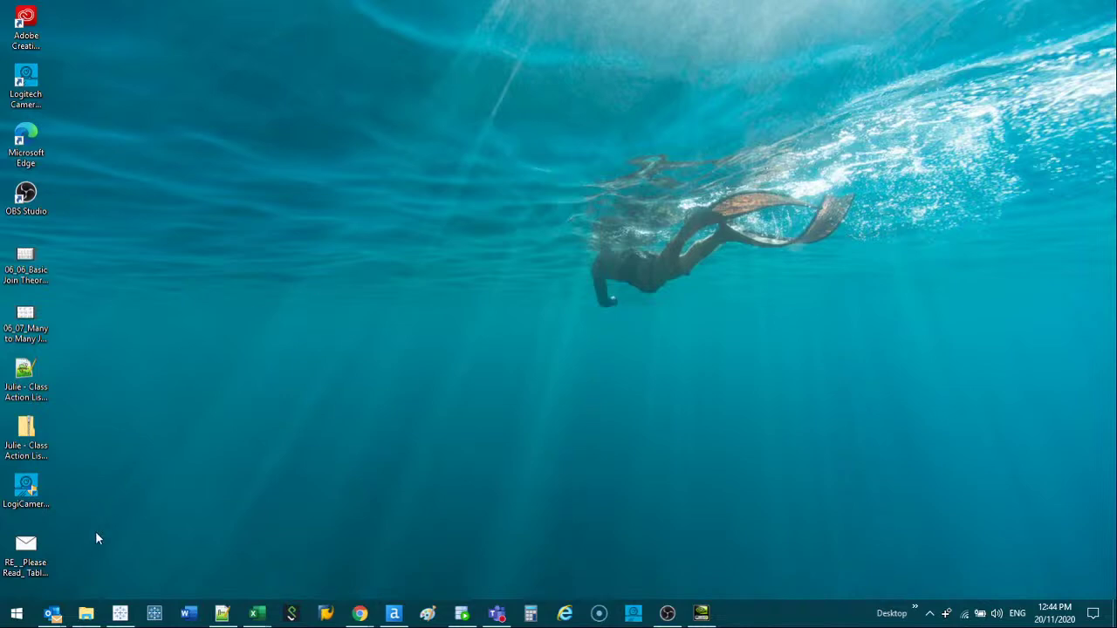
pyautogui.moveTo(95, 539); pyautogui.dragTo(26, 35)
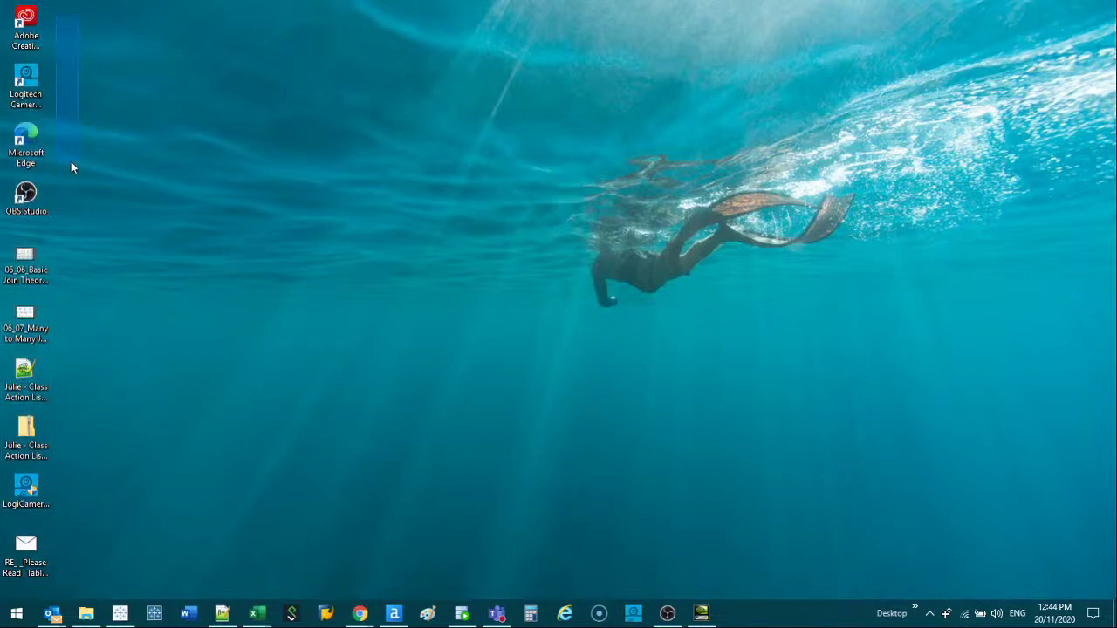
pyautogui.moveTo(73, 167); pyautogui.dragTo(39, 164)
pyautogui.click(402, 176)
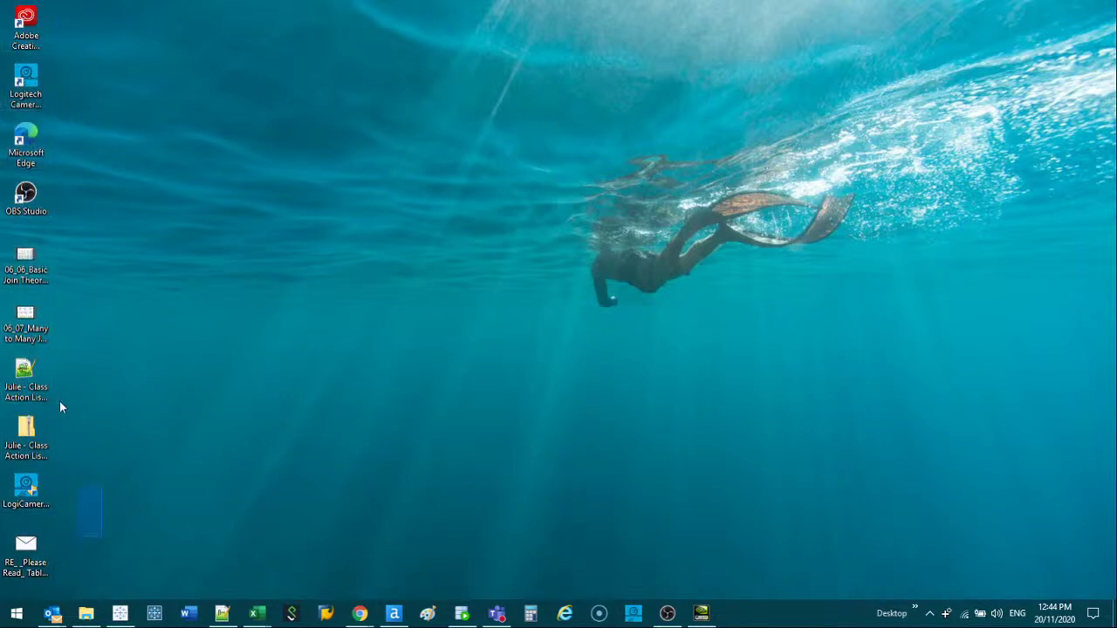
pyautogui.moveTo(61, 406); pyautogui.dragTo(5, 7)
pyautogui.hotkey('ctrl', 'a')
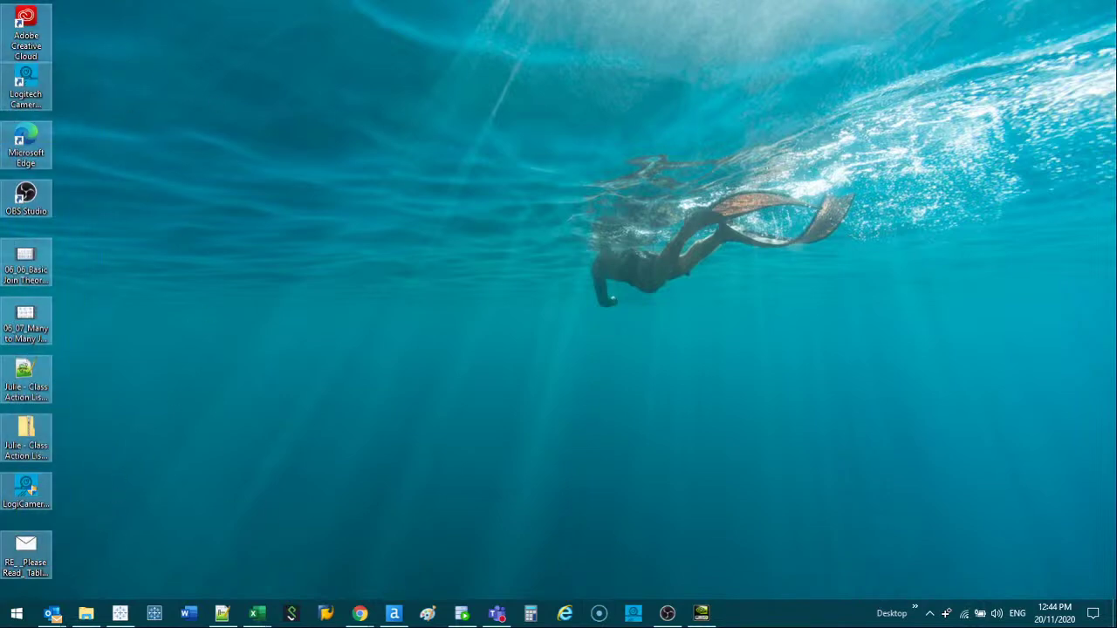
pyautogui.press('Delete')
# - Return to OBS maximized and shrink the Display Capture source toward the canvas's upper-right corner, leaving free space beside and below it
pyautogui.hotkey('alt', 'Tab')
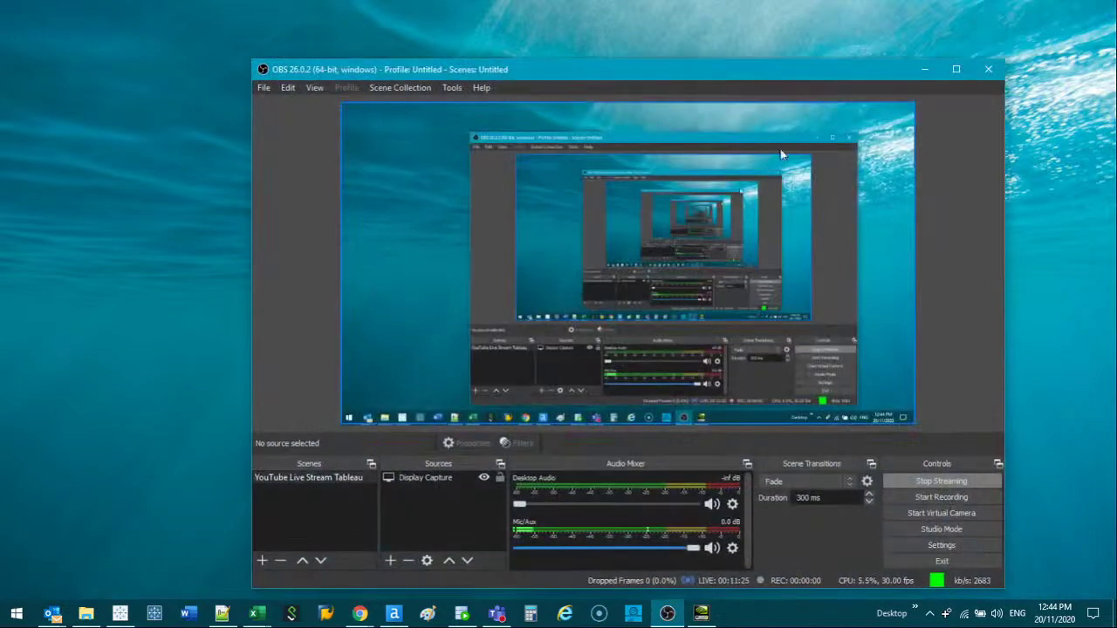
pyautogui.click(934, 69)
pyautogui.moveTo(360, 613)
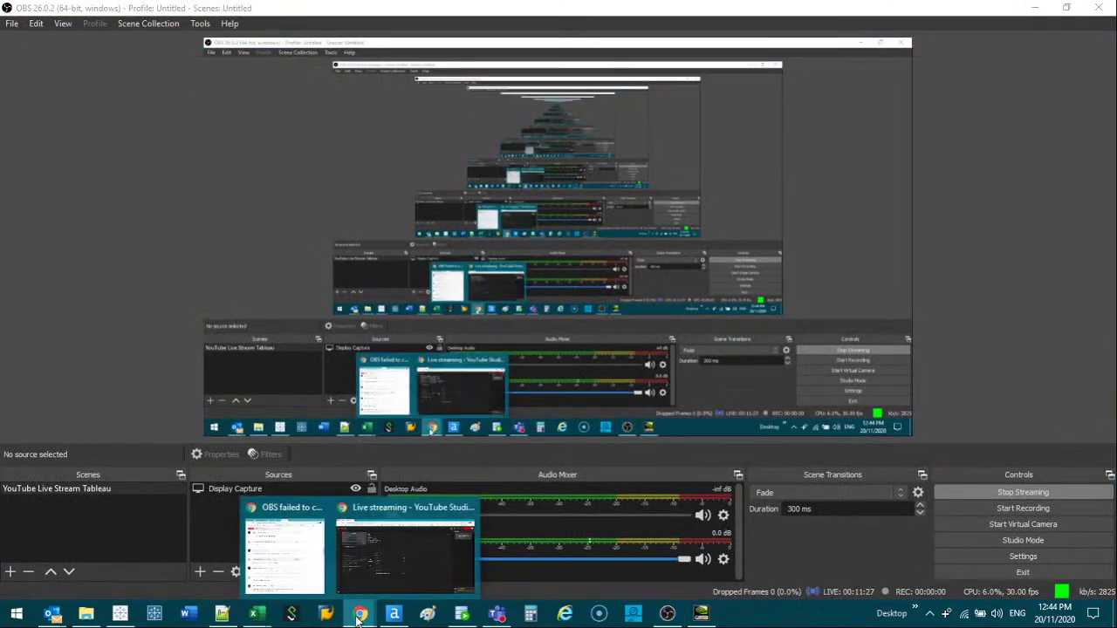
pyautogui.moveTo(407, 560)
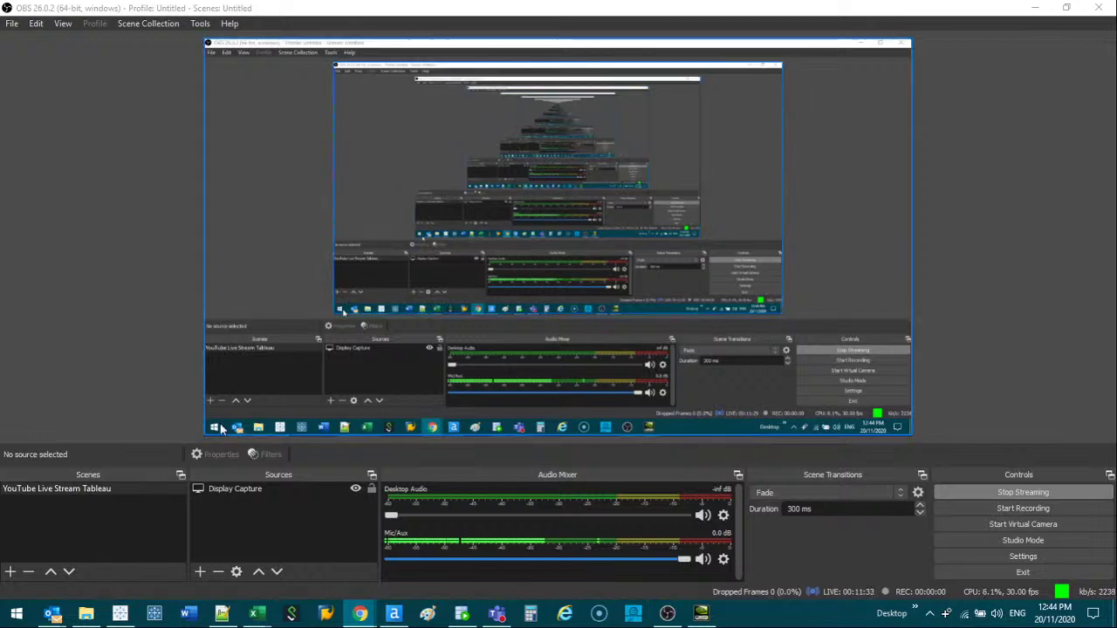
pyautogui.click(261, 374)
pyautogui.moveTo(200, 440); pyautogui.dragTo(316, 362)
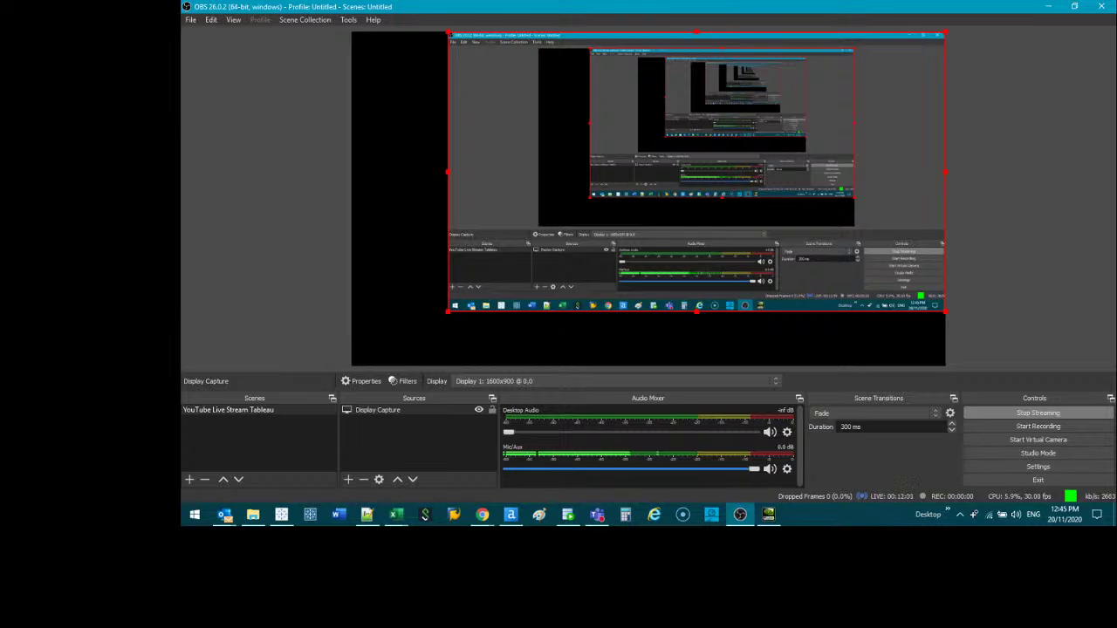
# - Check the open Chrome windows and shrink the Display Capture source slightly more toward the canvas's upper-right corner
pyautogui.hotkey('alt', 'Tab')
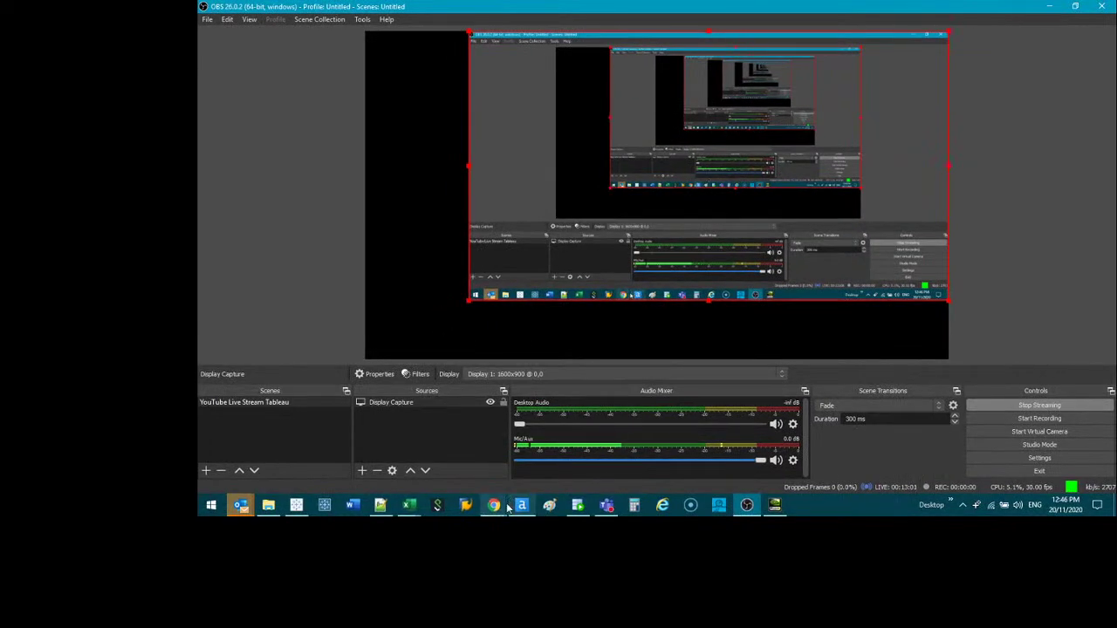
pyautogui.moveTo(485, 519)
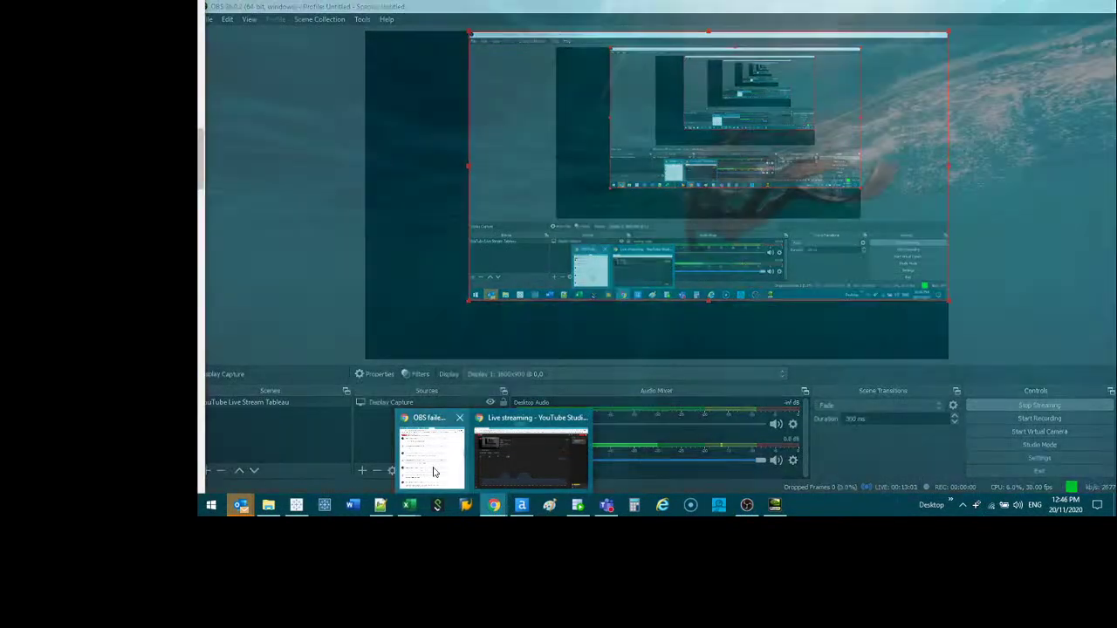
pyautogui.click(431, 465)
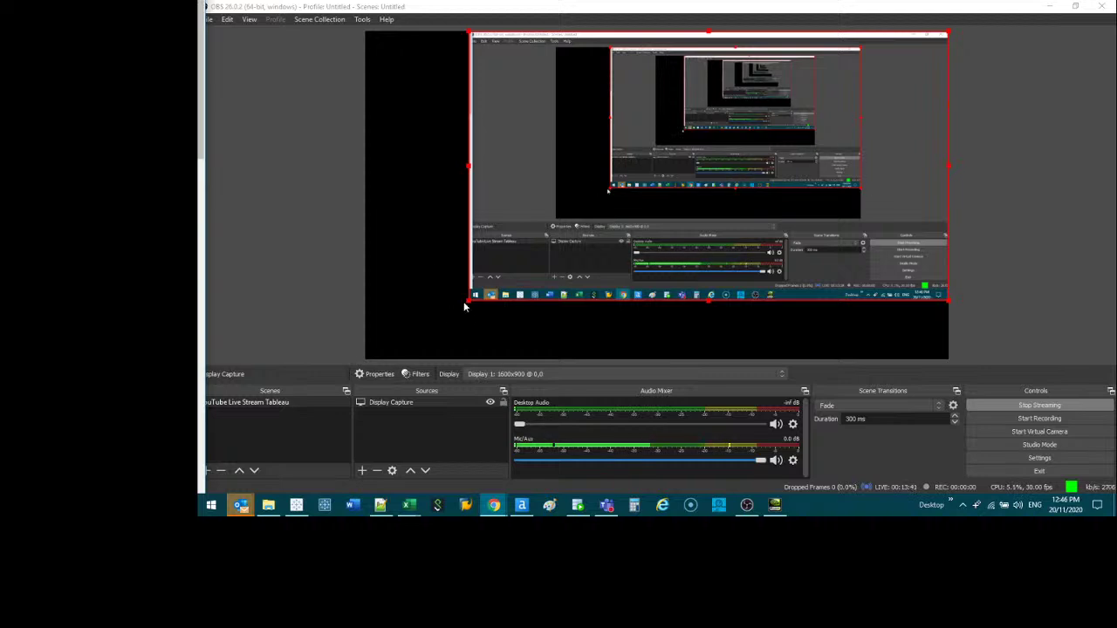
pyautogui.hotkey('alt', 'Tab')
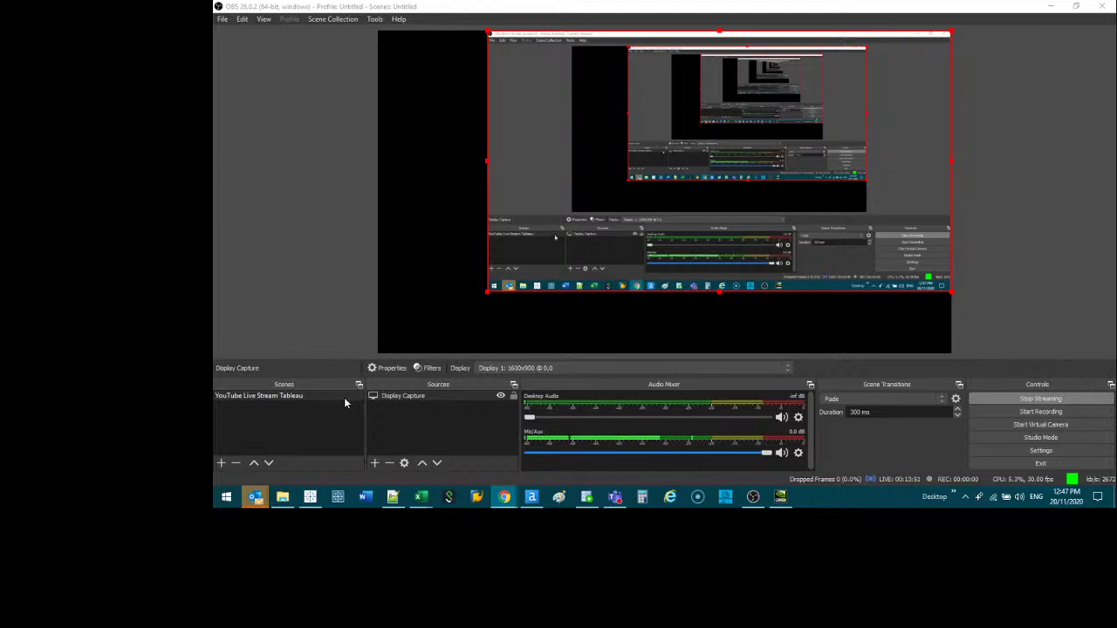
pyautogui.click(374, 463)
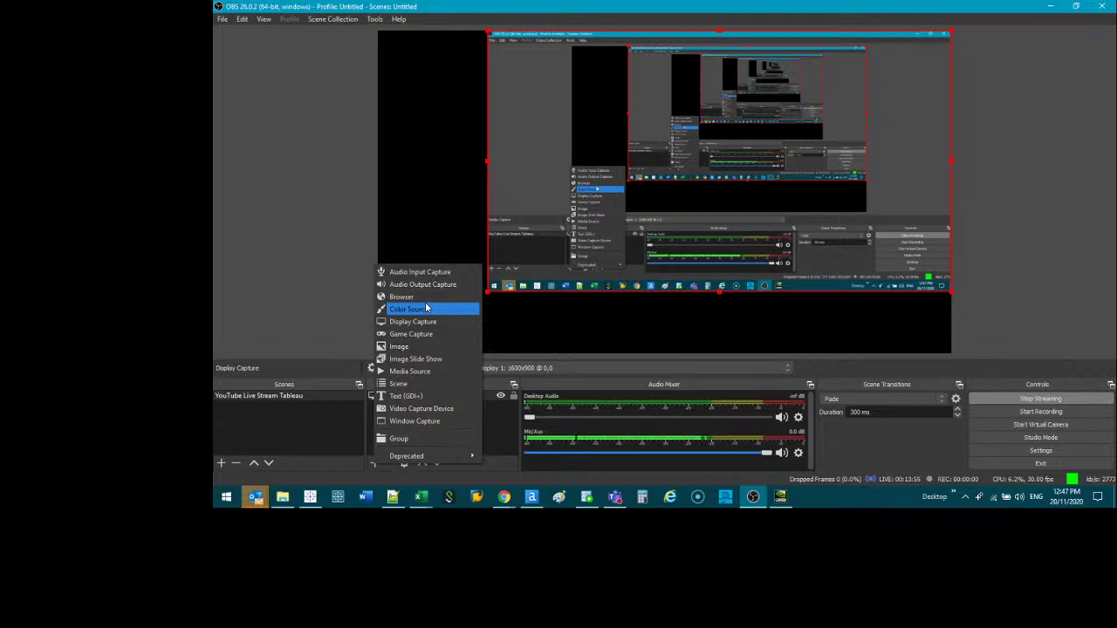
pyautogui.click(408, 297)
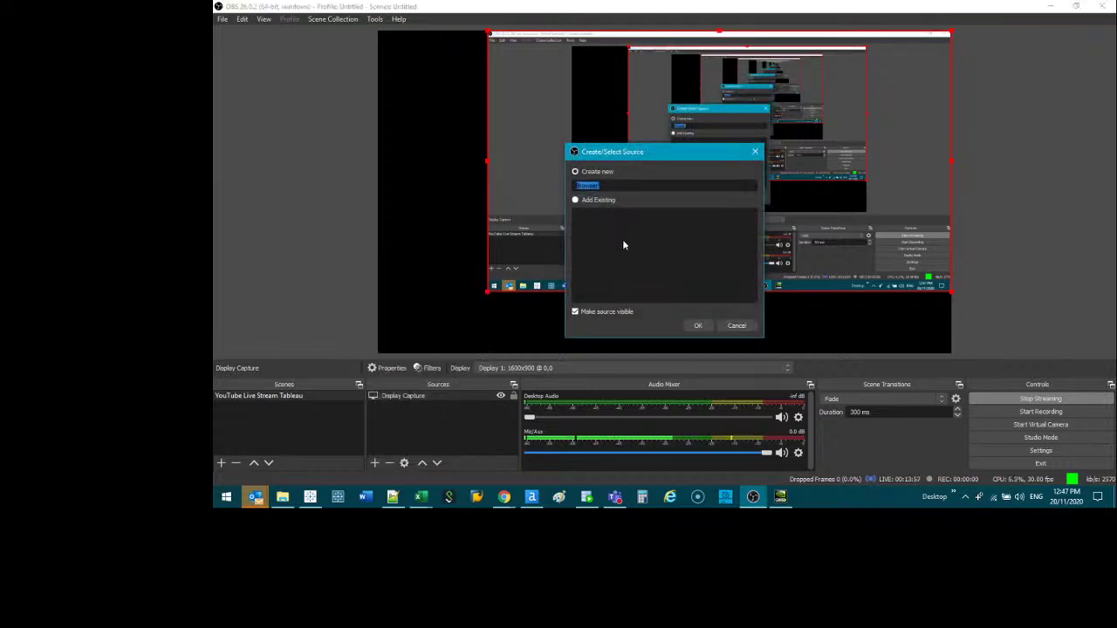
pyautogui.write('Chat Box')
pyautogui.click(698, 326)
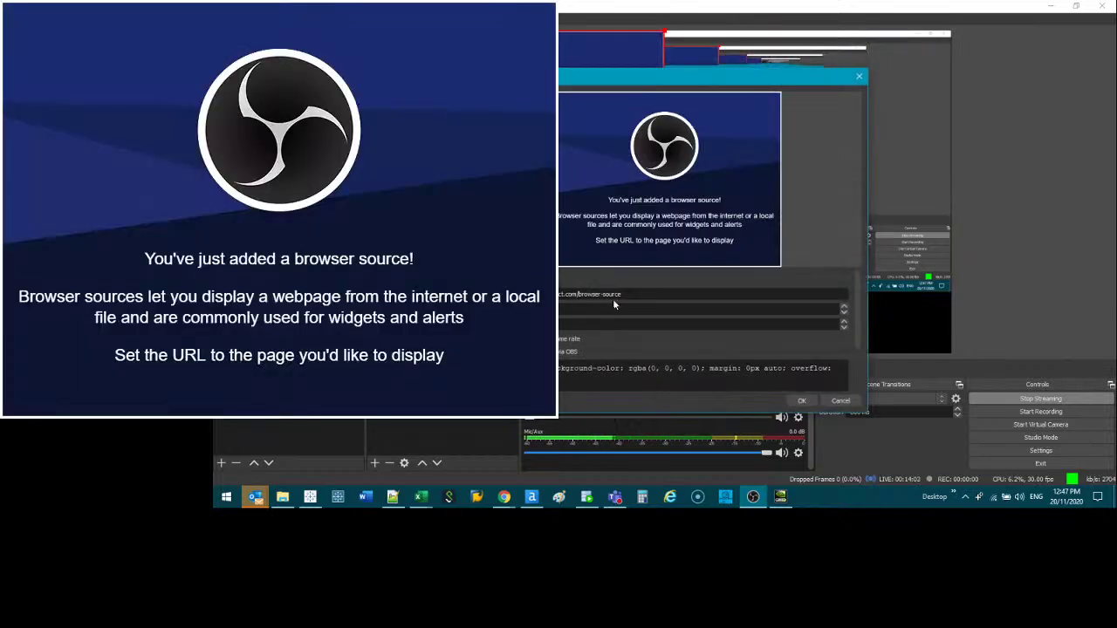
pyautogui.write('https://www.youtube.com/live_chat?is_popout=1&v=2fHjF-whv6c')
pyautogui.click(803, 400)
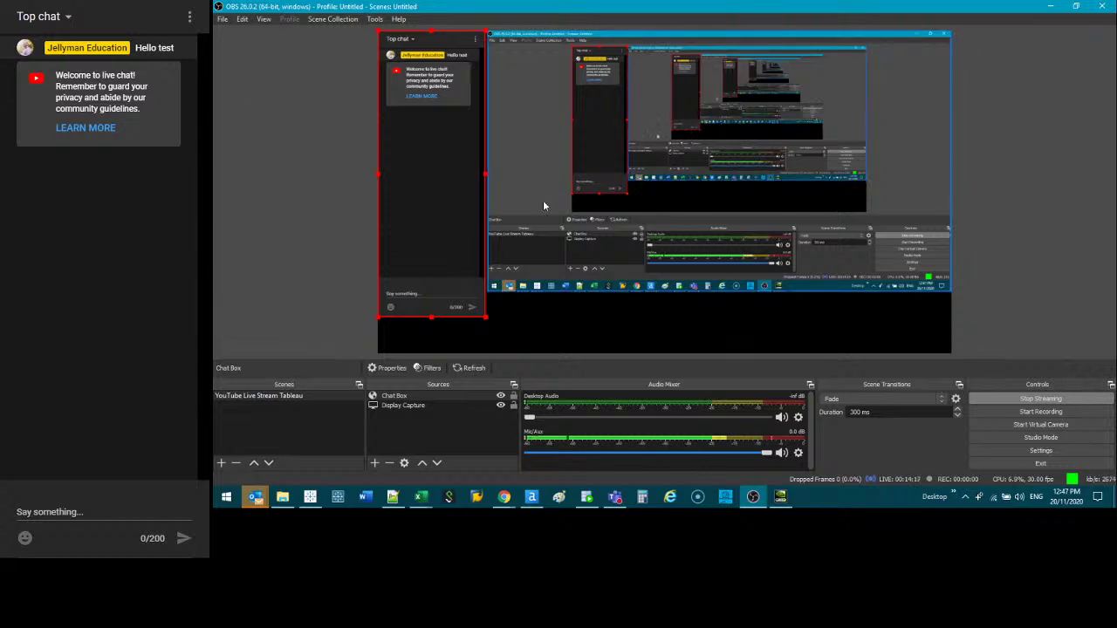
# - Add a Video Capture Device source named WebCam using the HD Pro Webcam C920
pyautogui.click(375, 463)
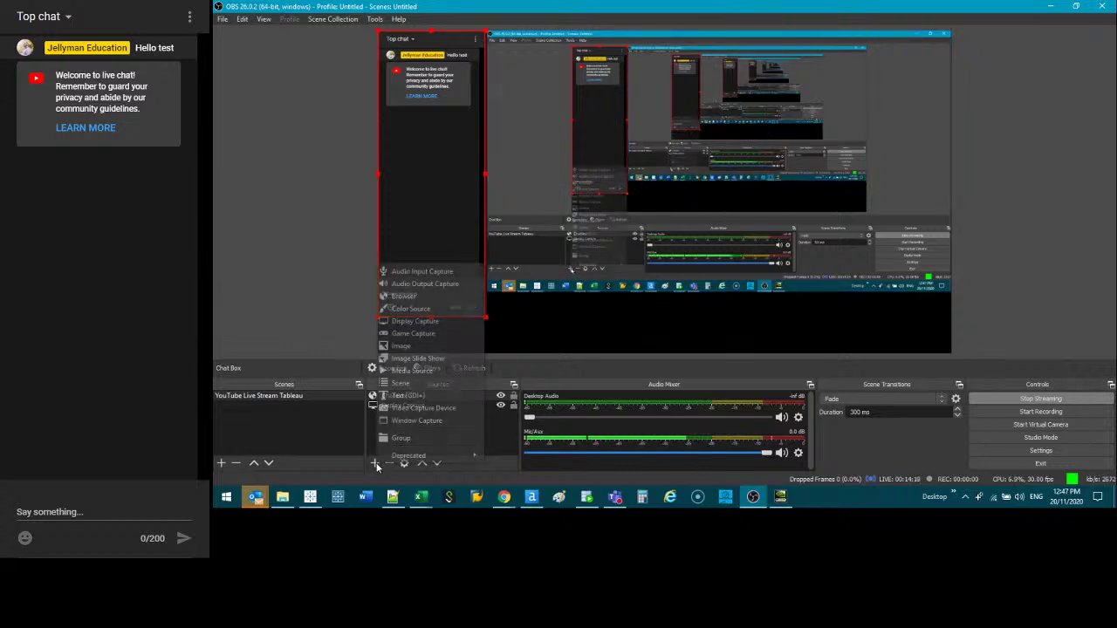
pyautogui.click(432, 408)
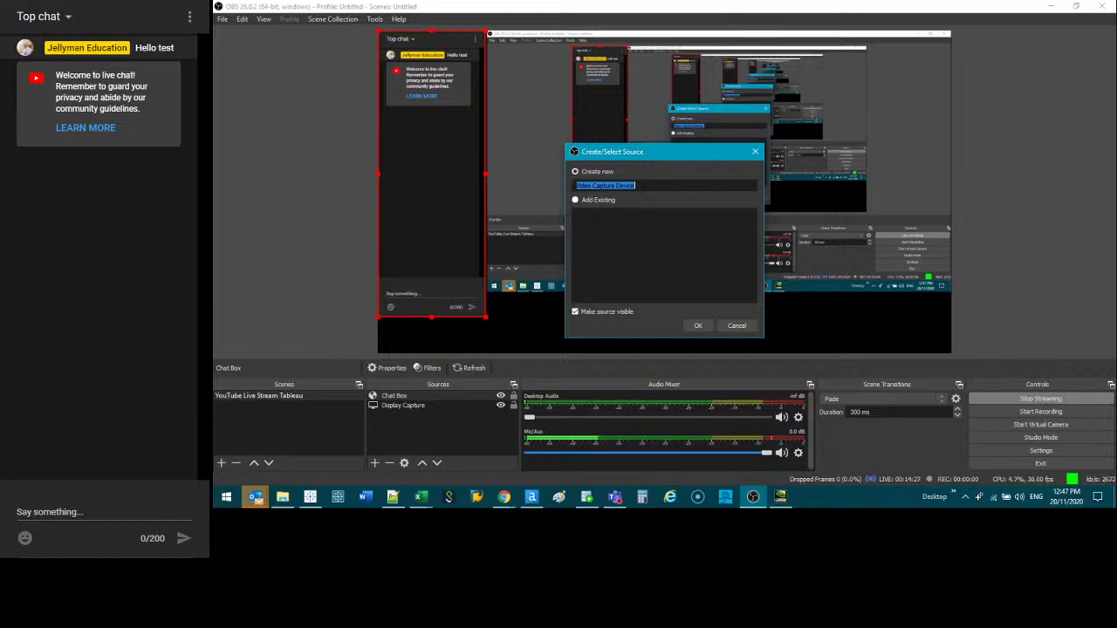
pyautogui.write('WebCam')
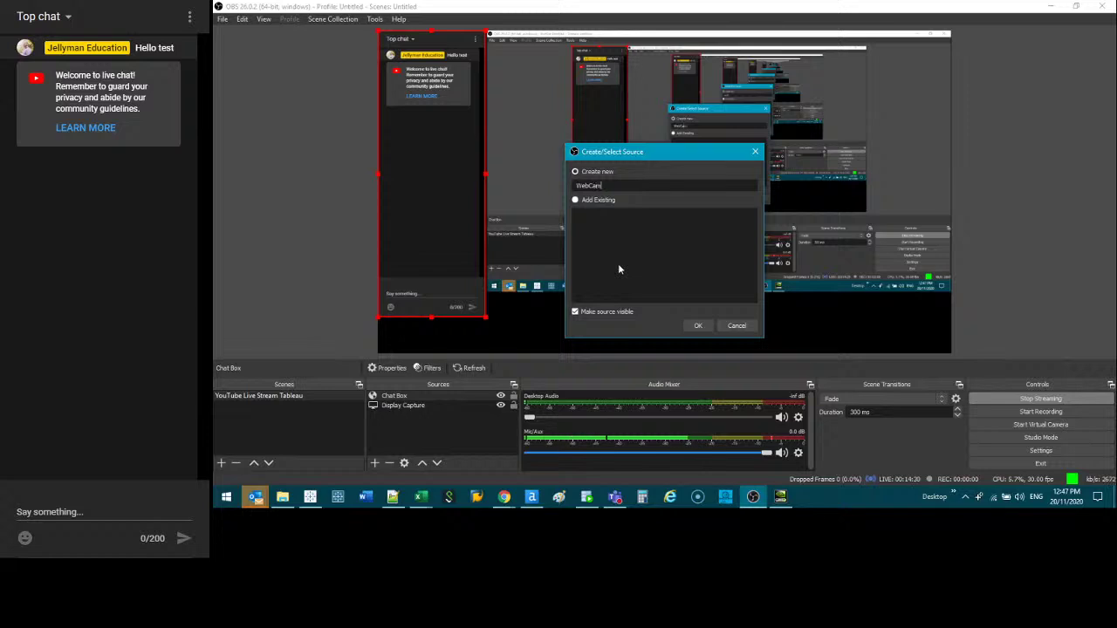
pyautogui.click(698, 325)
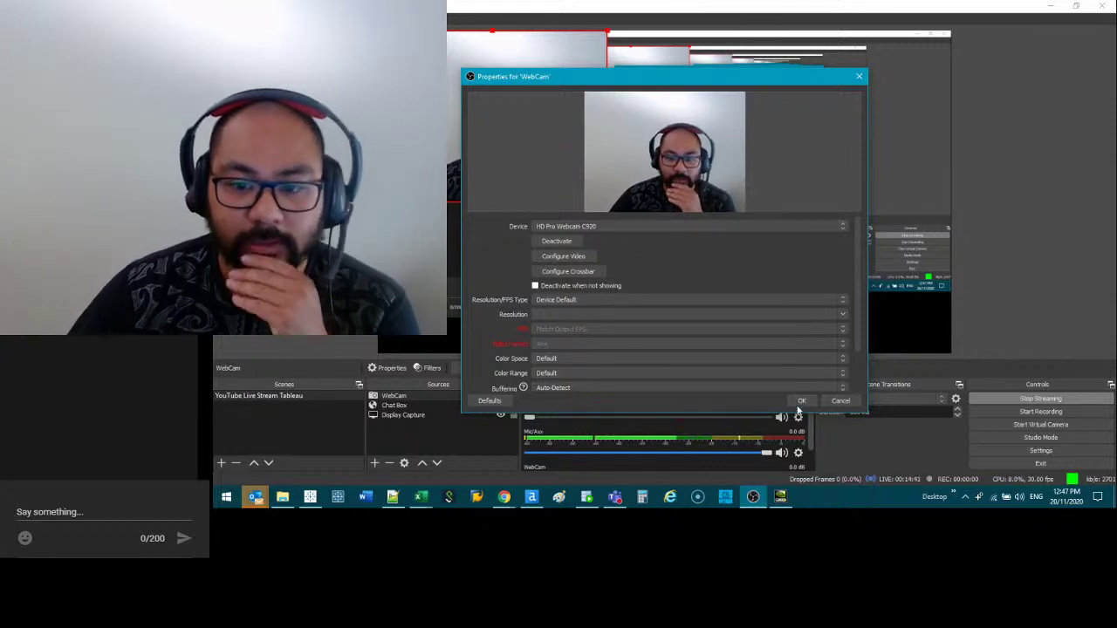
pyautogui.press('Escape')
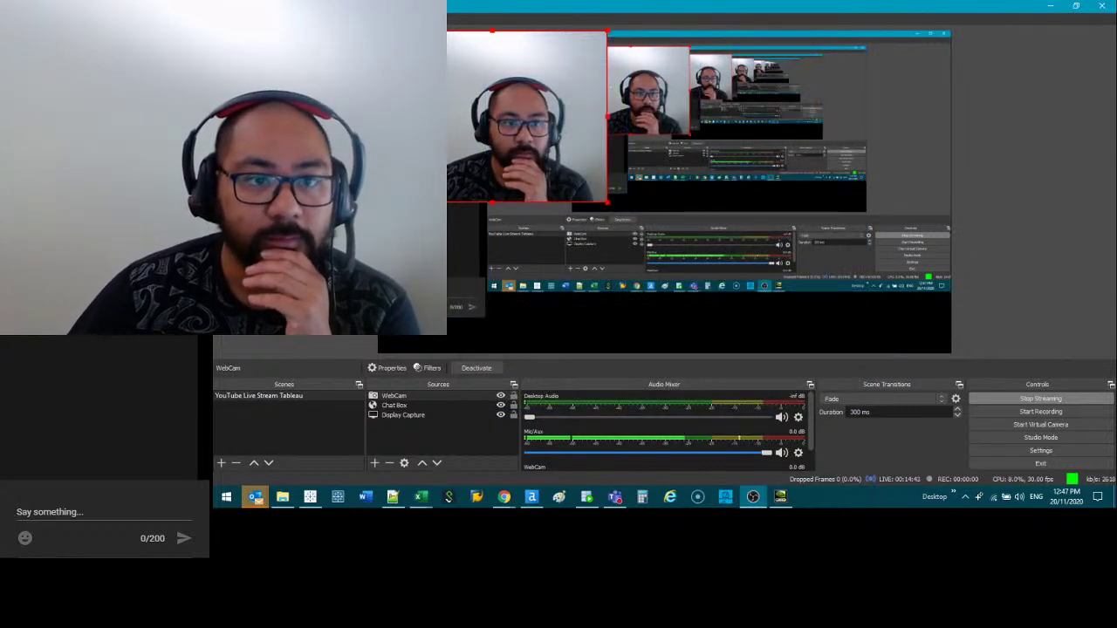
# - Shrink the WebCam source and move it near the canvas's lower edge, overlapping the corners of the chat box and display capture
pyautogui.moveTo(378, 31); pyautogui.dragTo(512, 131)
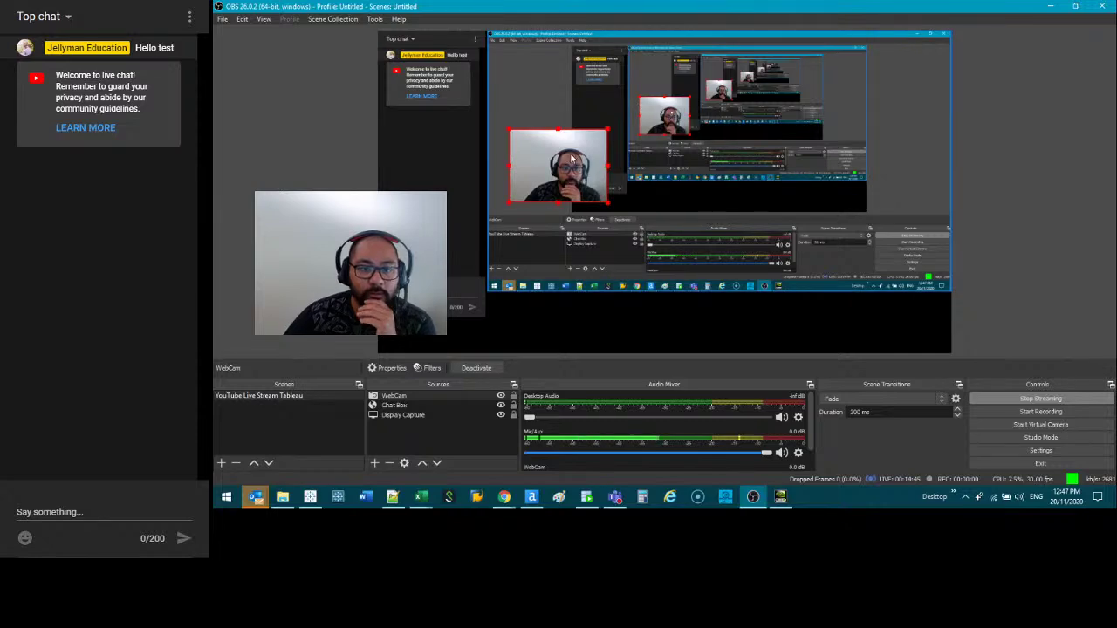
pyautogui.moveTo(559, 166); pyautogui.dragTo(518, 306)
# - Check the available displays in the Display Capture source's properties without changing the selection
pyautogui.rightClick(923, 167)
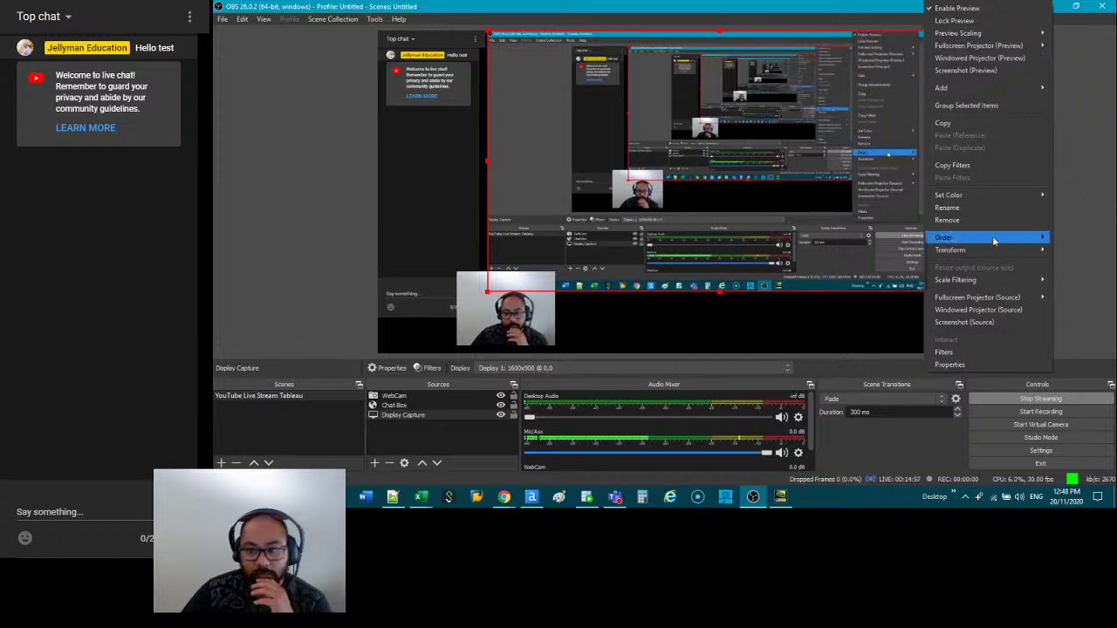
pyautogui.moveTo(992, 235)
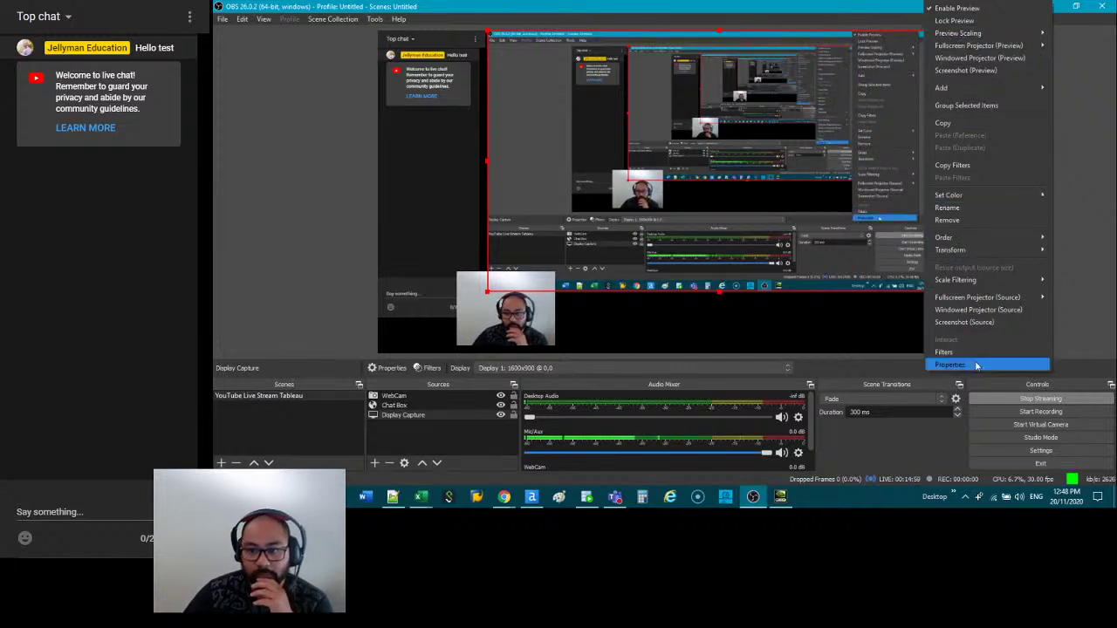
pyautogui.click(949, 364)
pyautogui.click(530, 320)
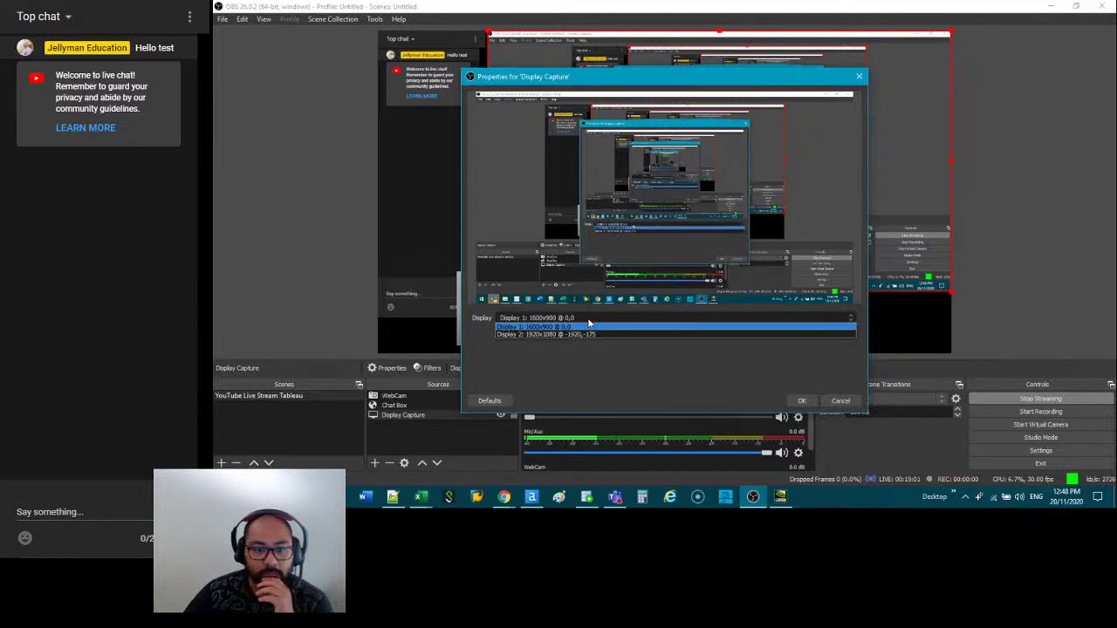
pyautogui.click(709, 318)
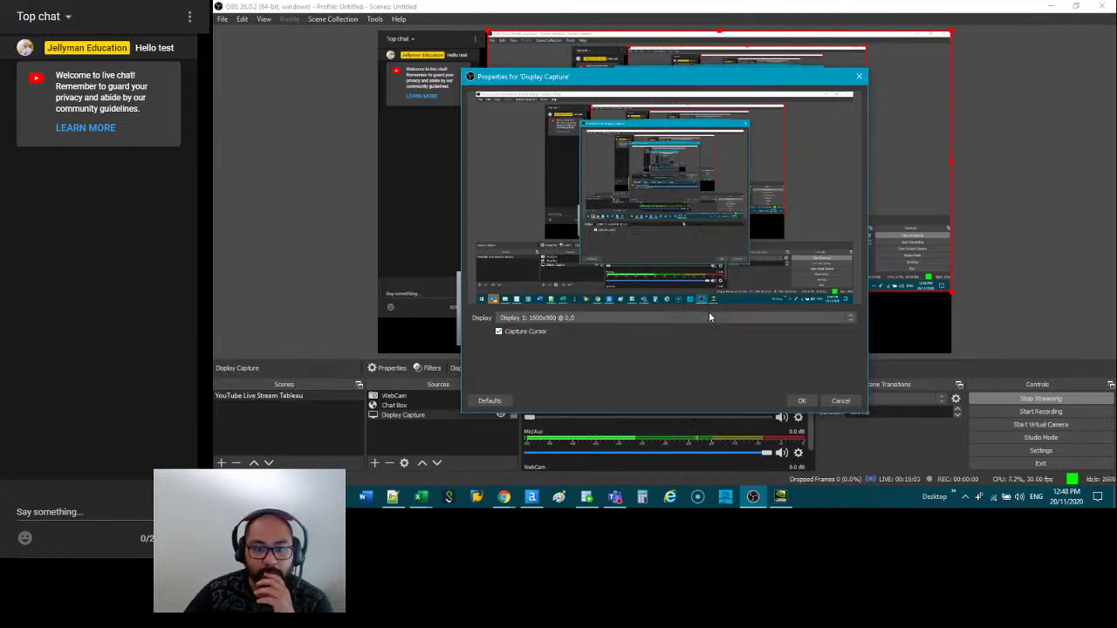
pyautogui.click(839, 400)
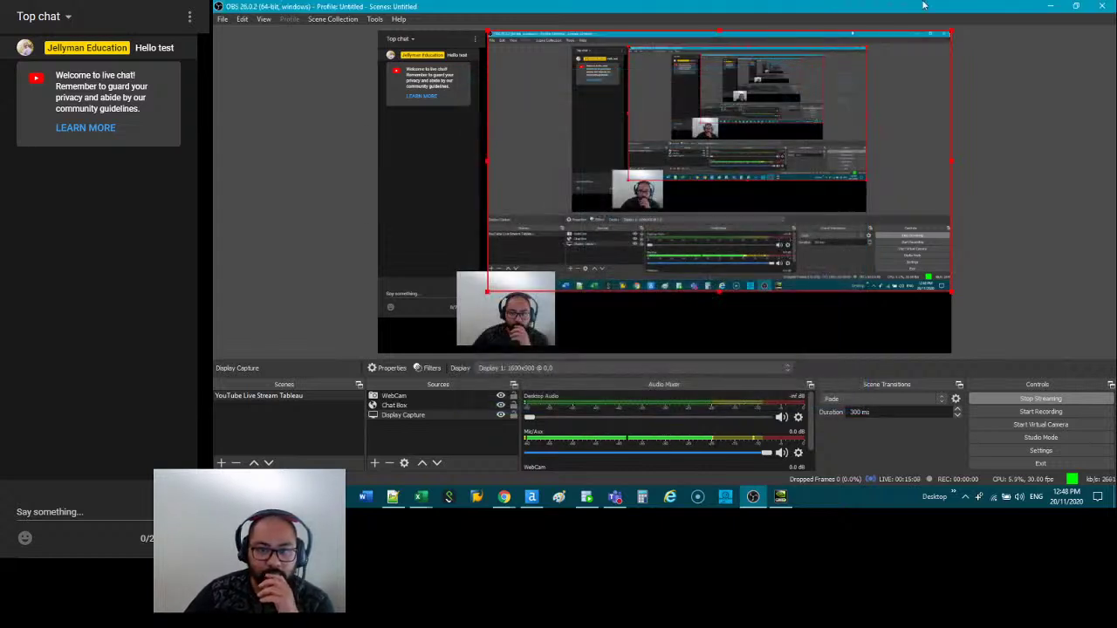
# - Restore the OBS window down, open the Windows display settings, and set the screen resolution to 1440 × 900
pyautogui.moveTo(921, 5); pyautogui.dragTo(721, 52)
pyautogui.rightClick(820, 52)
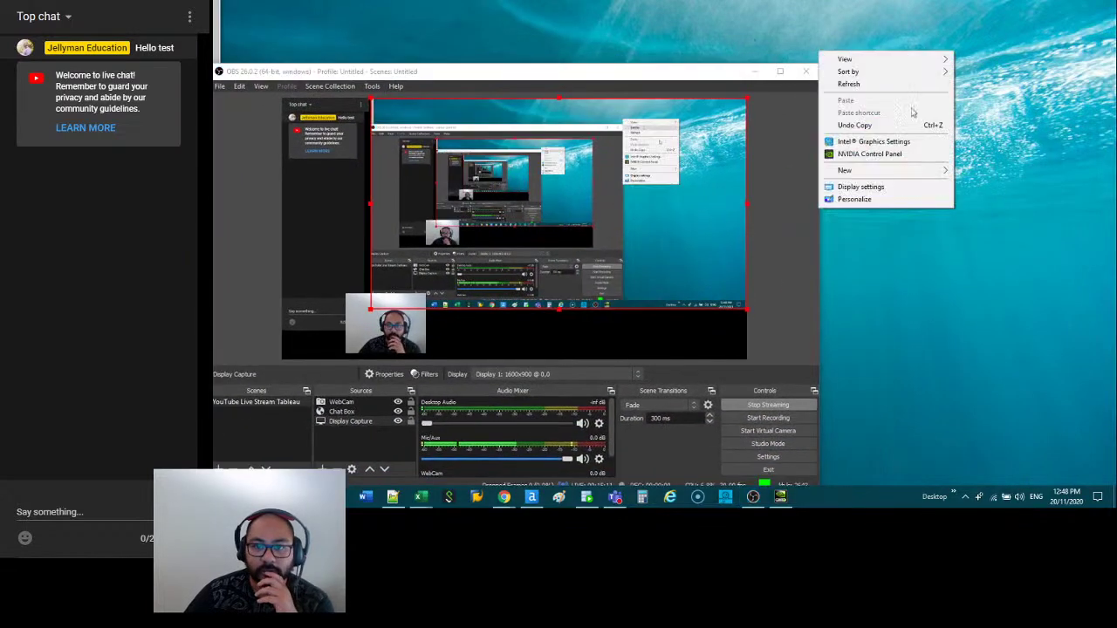
pyautogui.click(876, 189)
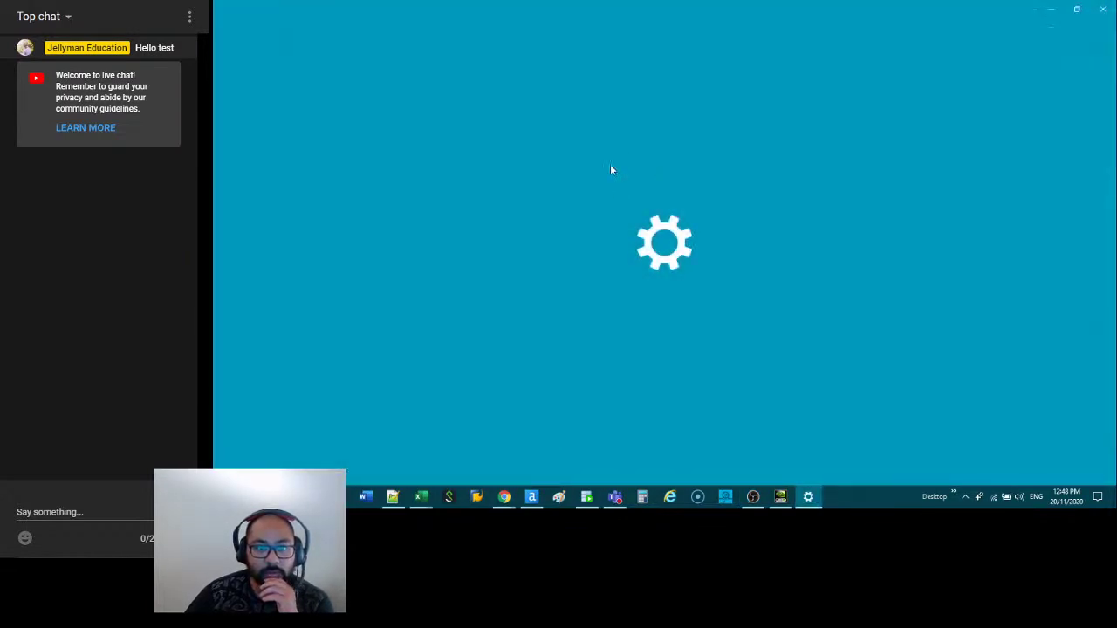
pyautogui.scroll(-3, 672, 365)
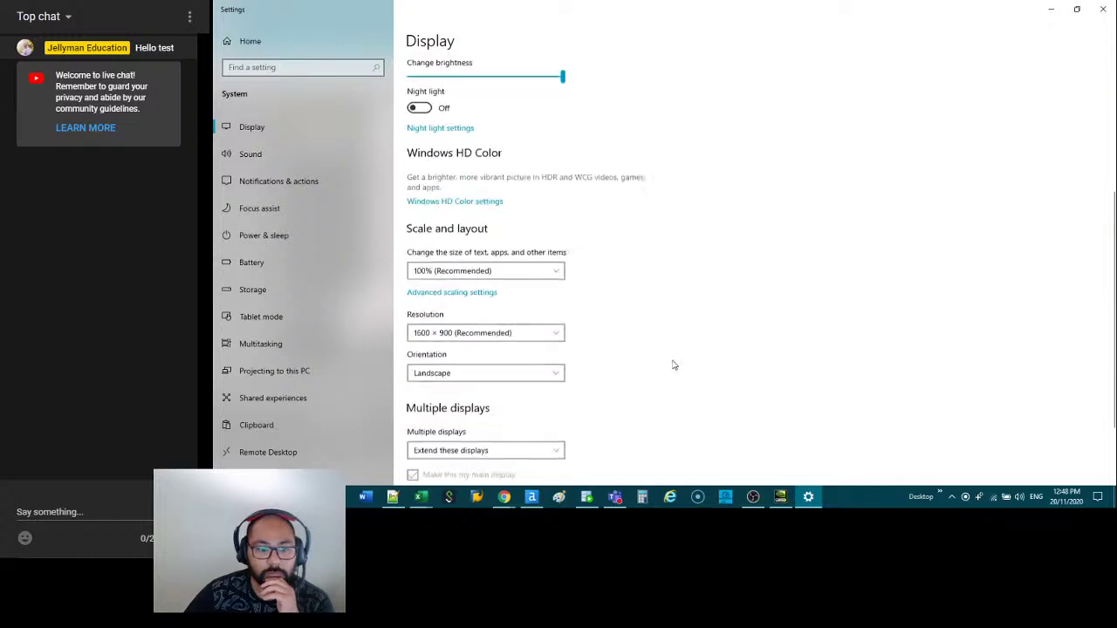
pyautogui.scroll(-1, 673, 365)
pyautogui.click(514, 234)
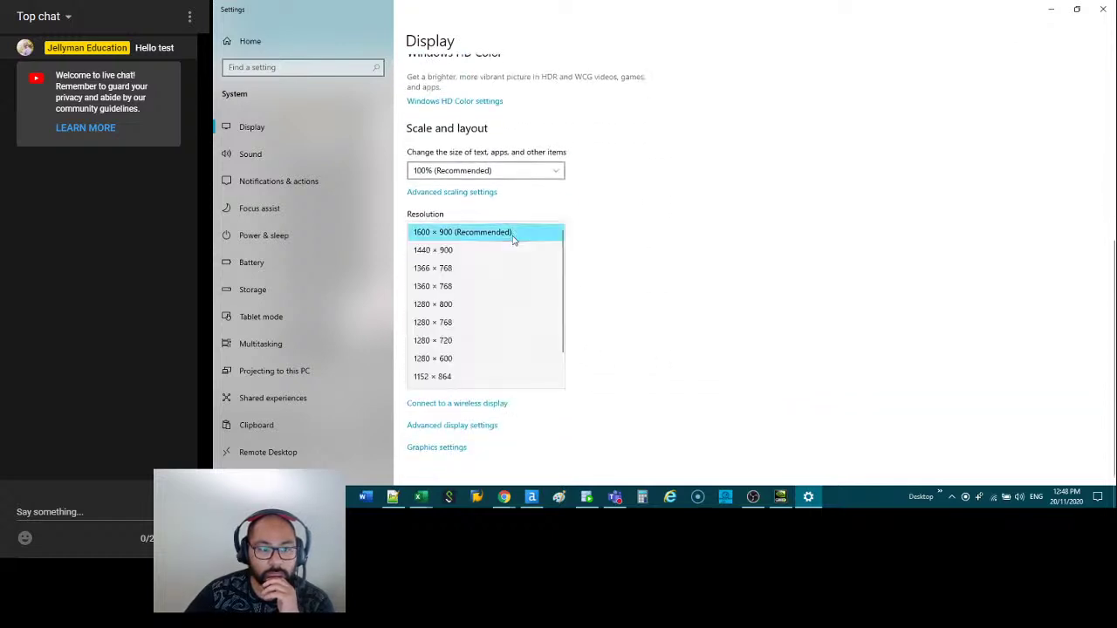
pyautogui.click(509, 249)
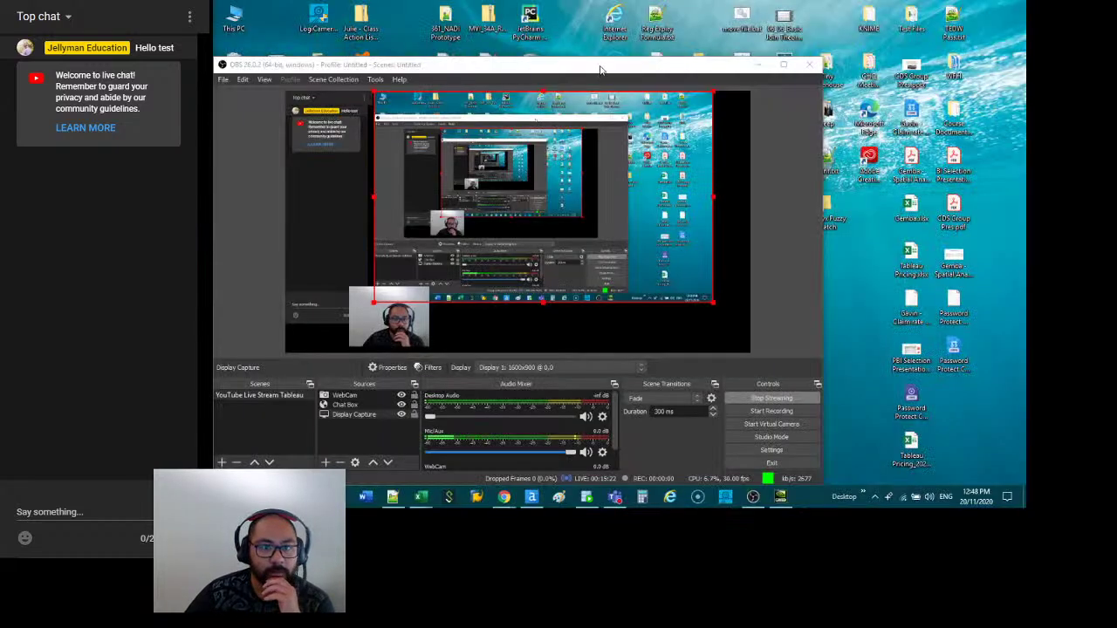
# - Reposition the OBS window on the desktop and align the Display Capture source with the canvas's right edge
pyautogui.moveTo(600, 69); pyautogui.dragTo(703, 34)
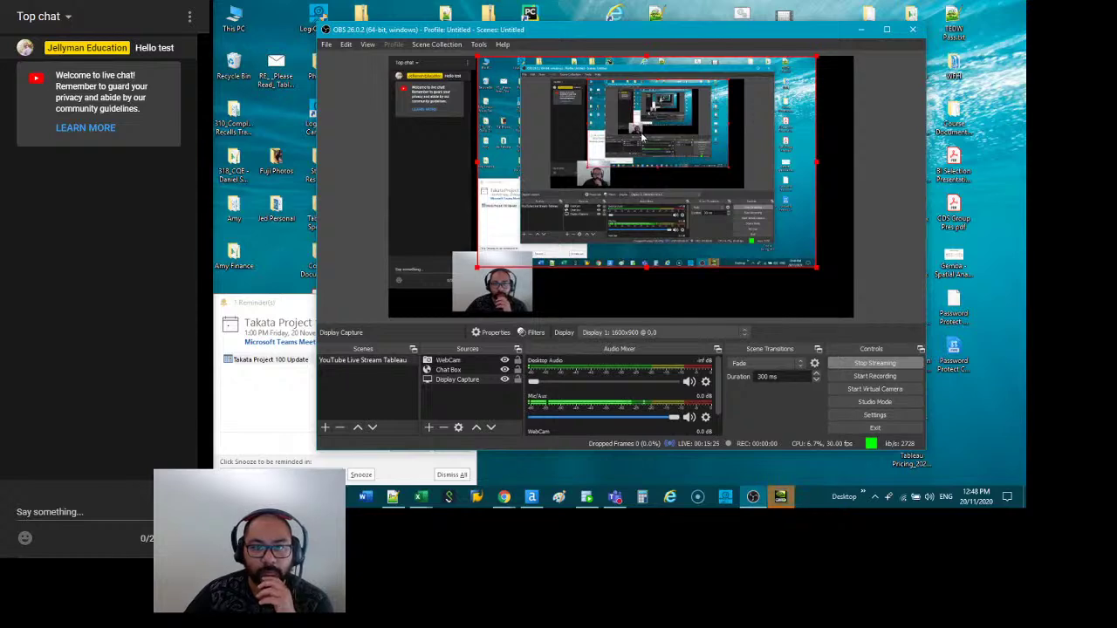
pyautogui.moveTo(635, 128); pyautogui.dragTo(738, 179)
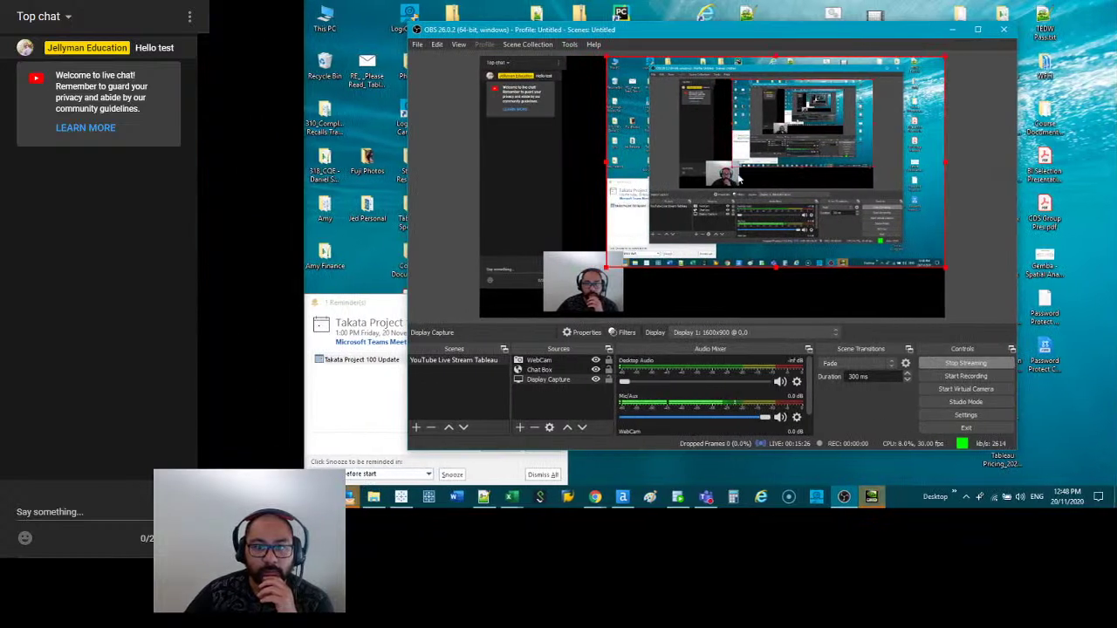
# - Place the WebCam source in the canvas's lower-left corner and shrink the Chat Box so it fits directly above it
pyautogui.click(608, 276)
pyautogui.moveTo(594, 276); pyautogui.dragTo(523, 261)
pyautogui.click(543, 187)
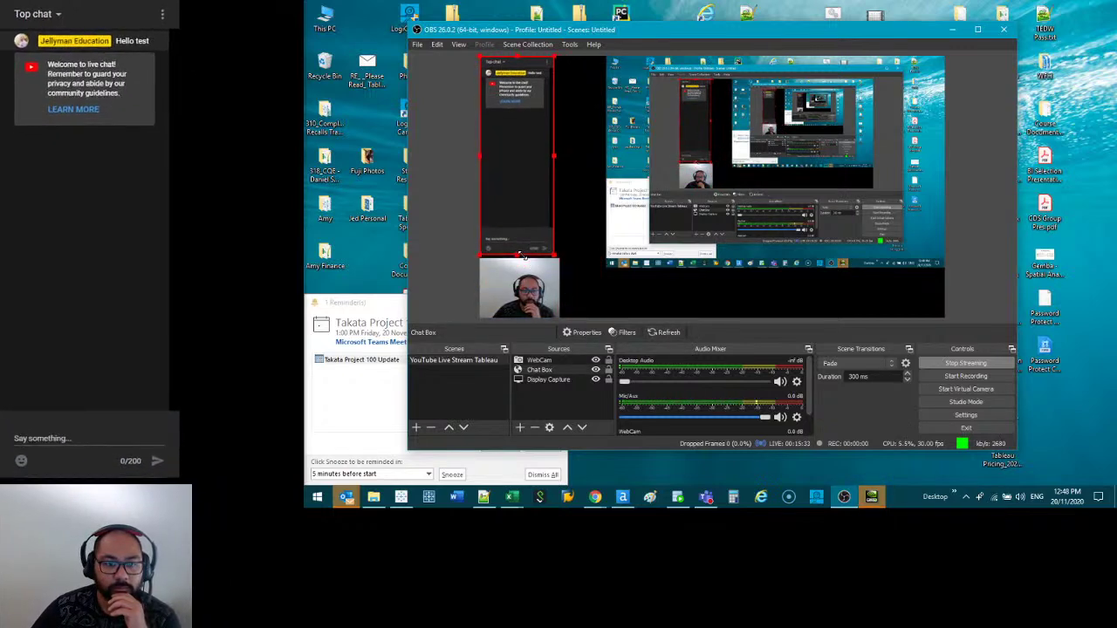
# - Enlarge the Display Capture source down and to the left until it meets the chat box and webcam column
pyautogui.click(606, 267)
pyautogui.moveTo(602, 274); pyautogui.dragTo(486, 341)
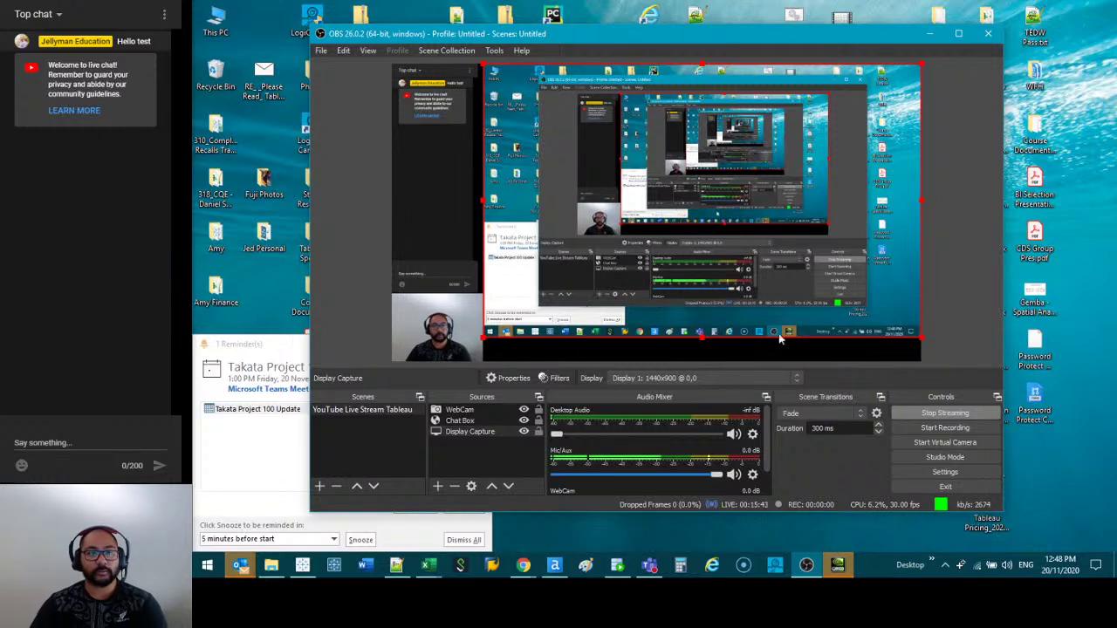
pyautogui.click(717, 349)
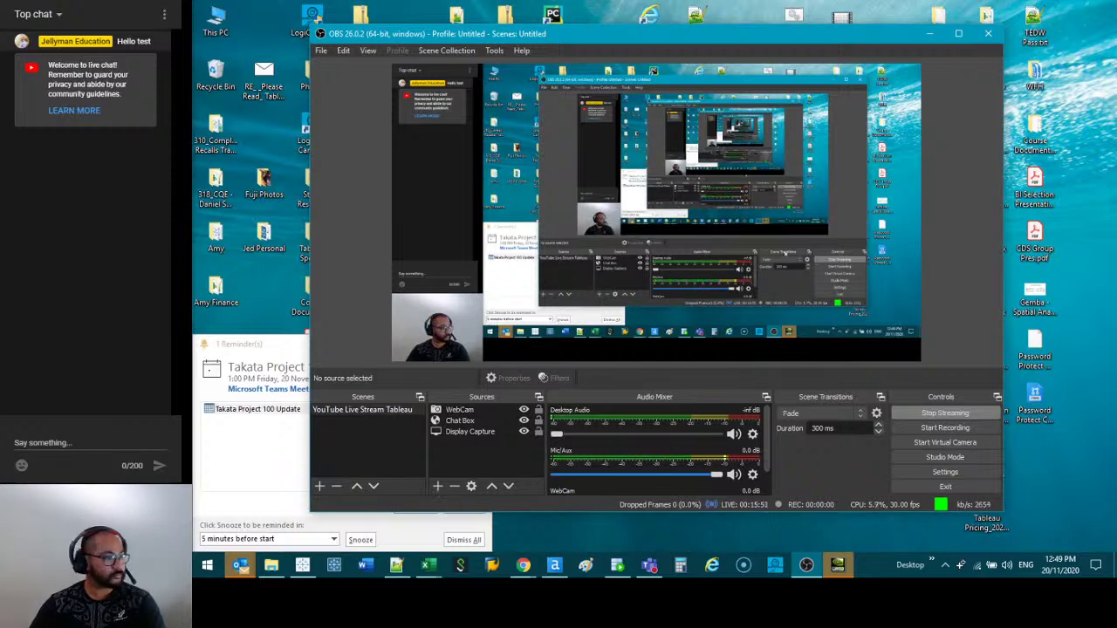
# - Add a new Text (GDI+) source named Subscribe
pyautogui.click(438, 486)
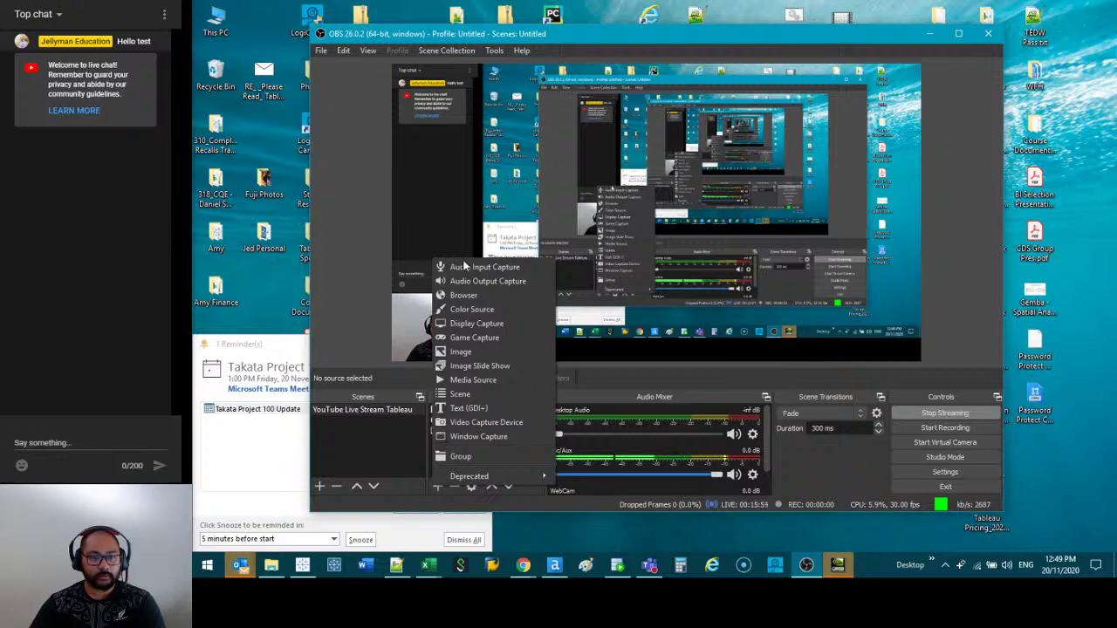
pyautogui.click(485, 408)
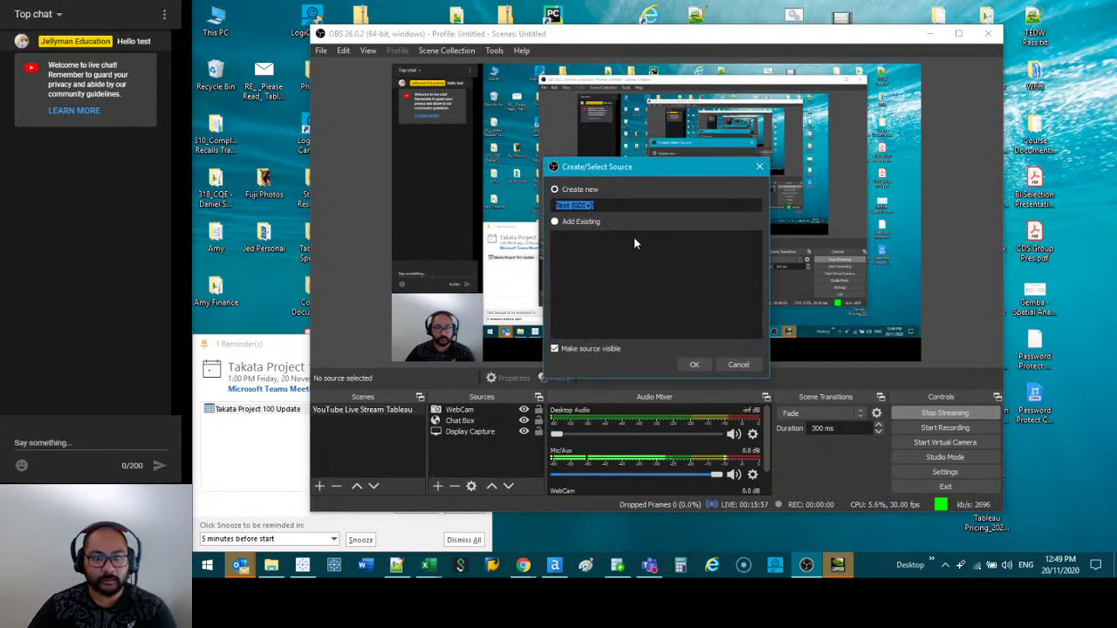
pyautogui.write('Sub')
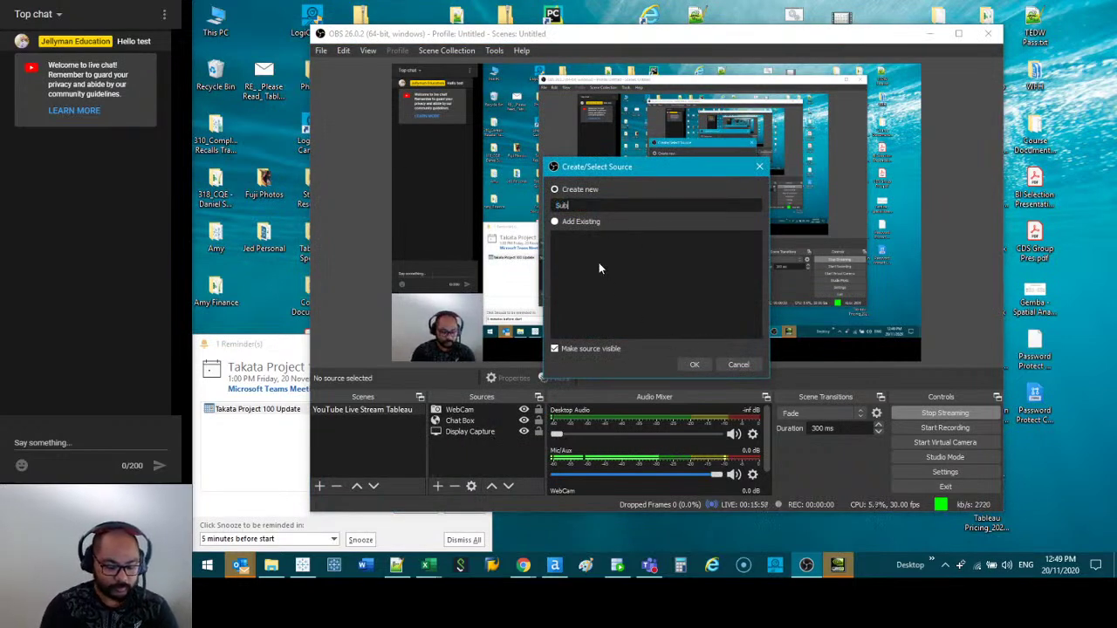
pyautogui.write('title')
pyautogui.click(703, 367)
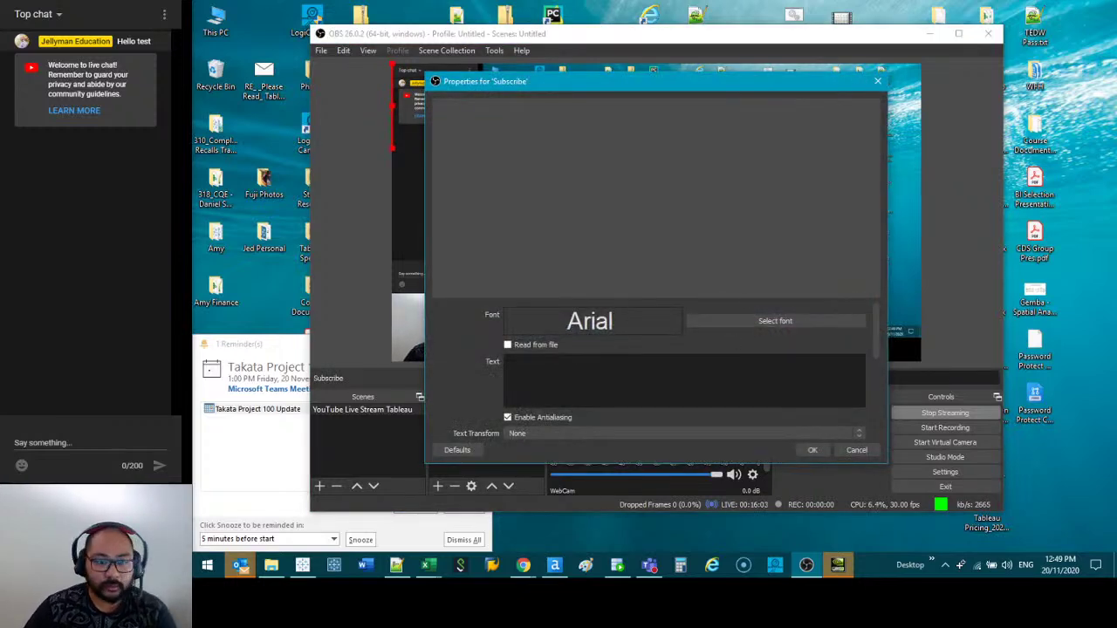
# - Set the Subscribe source's font to Arial Regular and its text to "If you want more Tableau videos, dont forget to subscribe!!!"
pyautogui.click(708, 320)
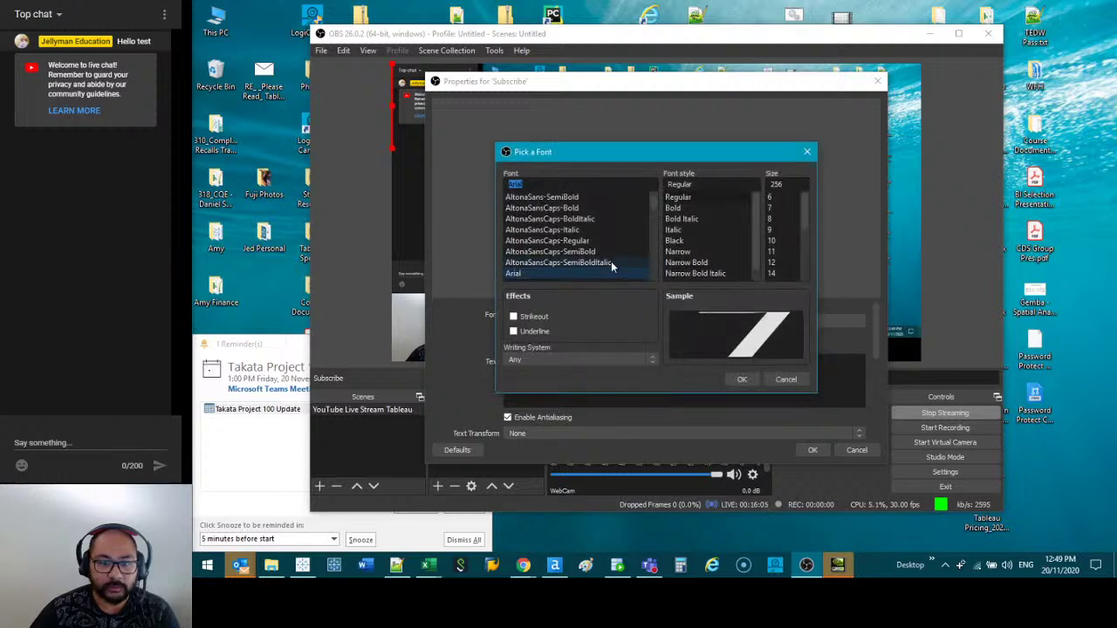
pyautogui.click(743, 380)
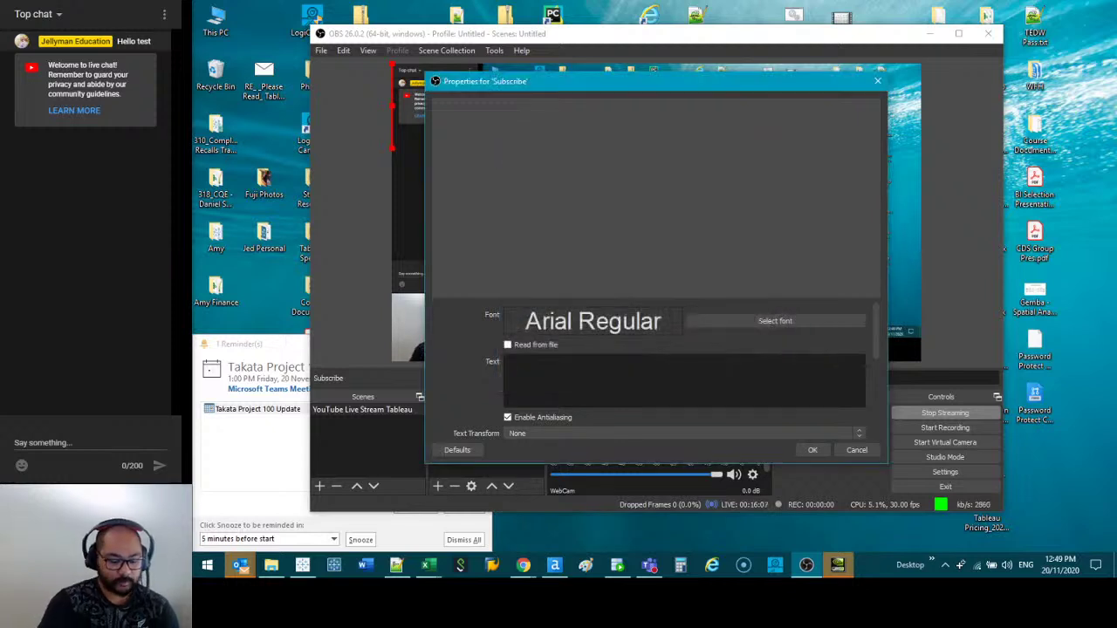
pyautogui.write('If you want')
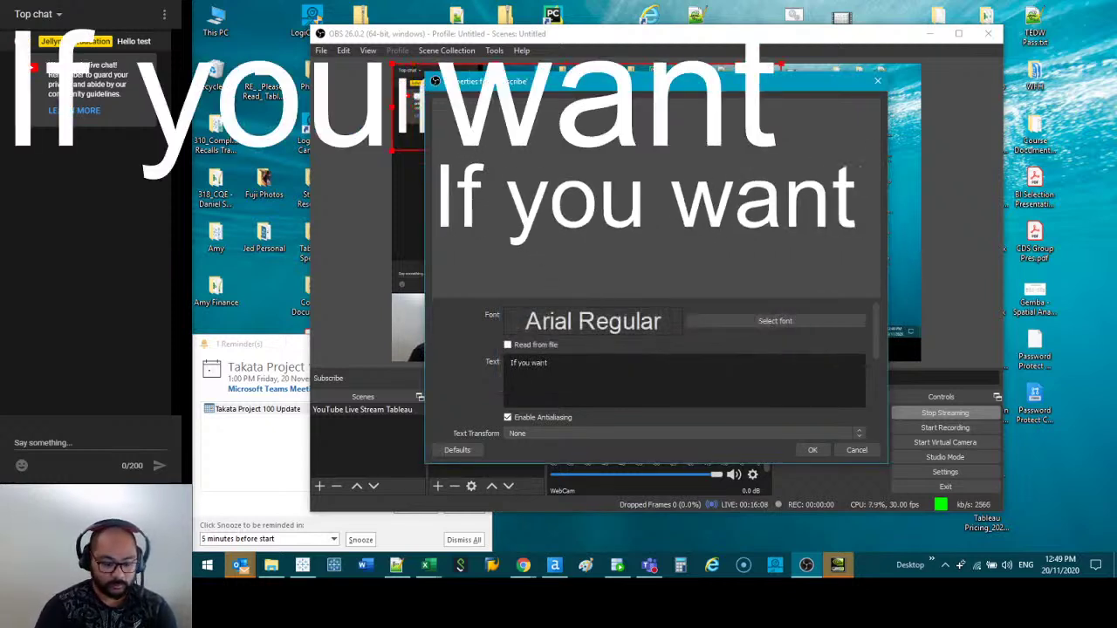
pyautogui.write(' more Tableau ')
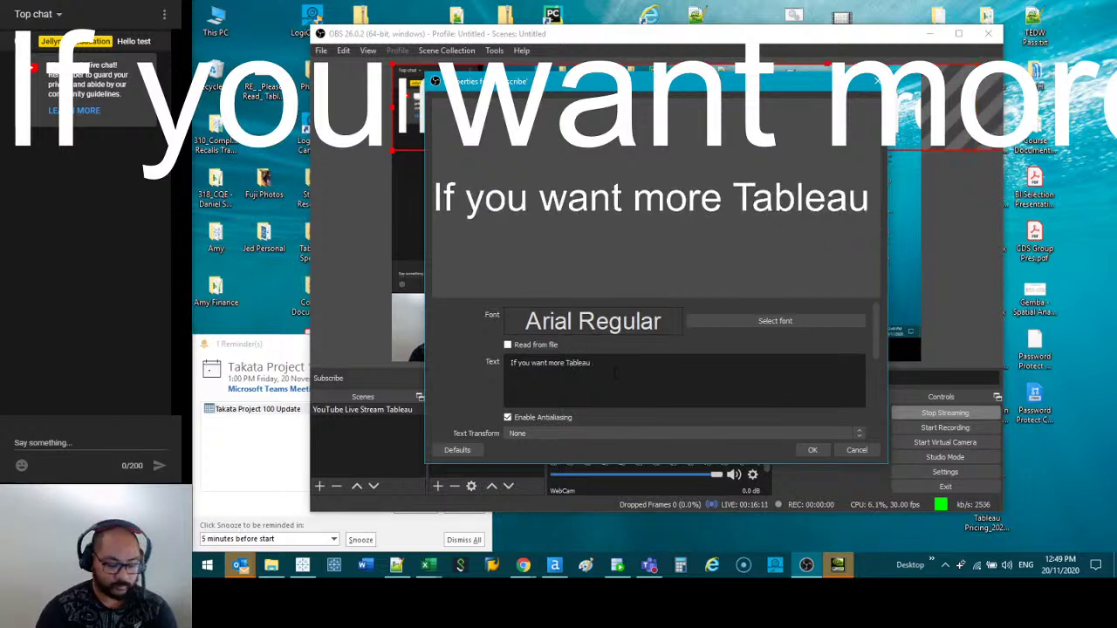
pyautogui.write('videos, dont for')
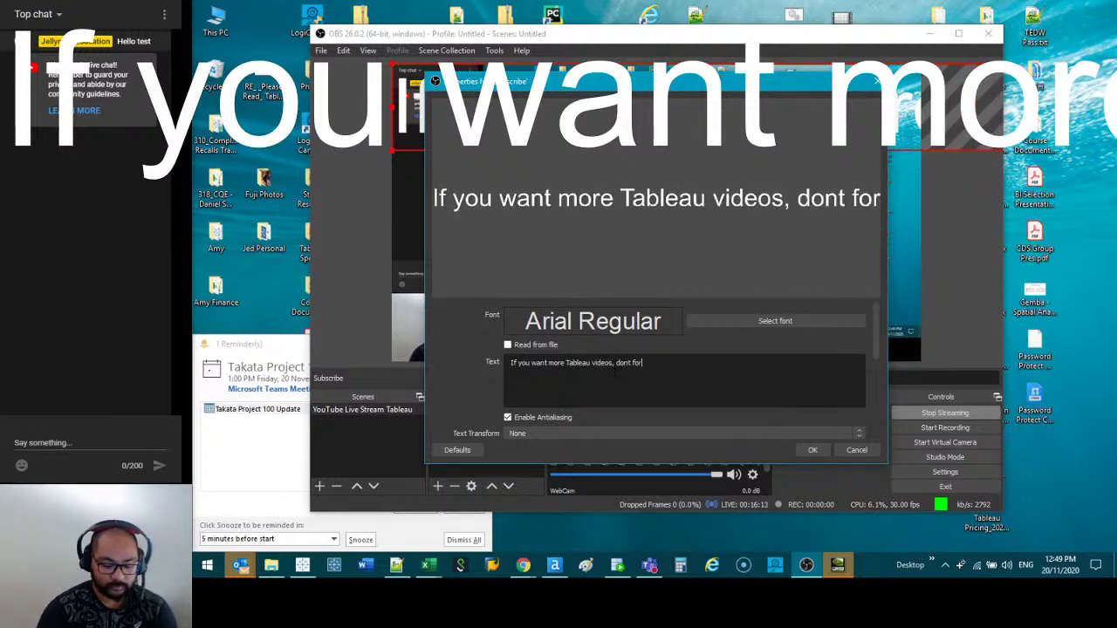
pyautogui.write('get to subscribe')
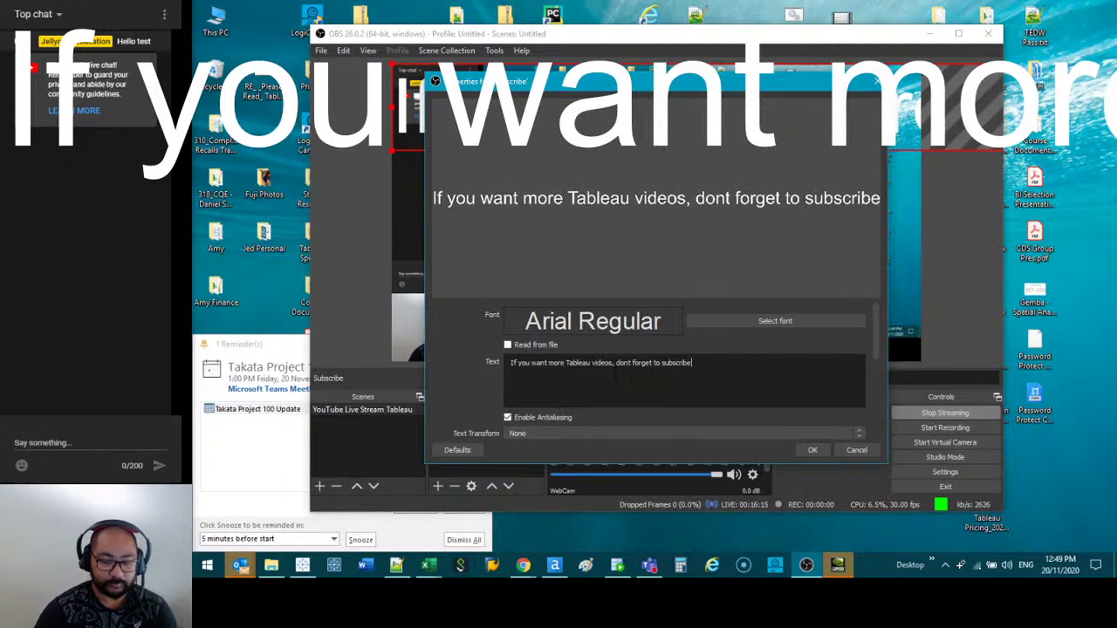
pyautogui.write('!!!')
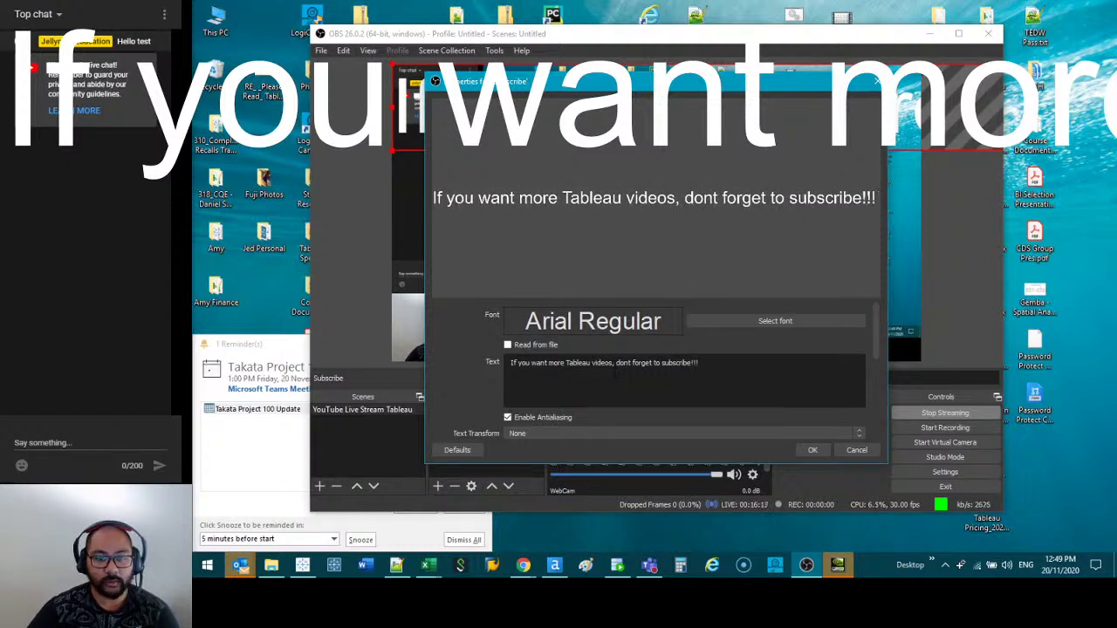
# - Duplicate the subscribe message so it appears four times in a row in the source's text
pyautogui.hotkey('ctrl', 'a')
pyautogui.hotkey('ctrl', 'c')
pyautogui.hotkey('ctrl', 'v')
pyautogui.hotkey('ctrl', 'v')
pyautogui.hotkey('ctrl', 'v')
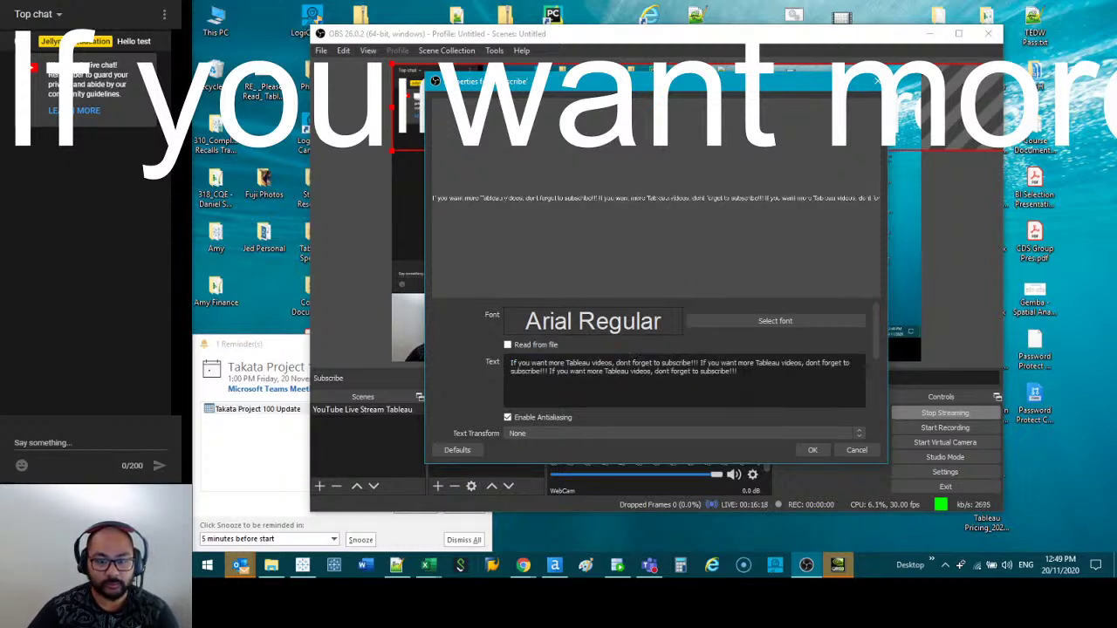
pyautogui.hotkey('ctrl', 'v')
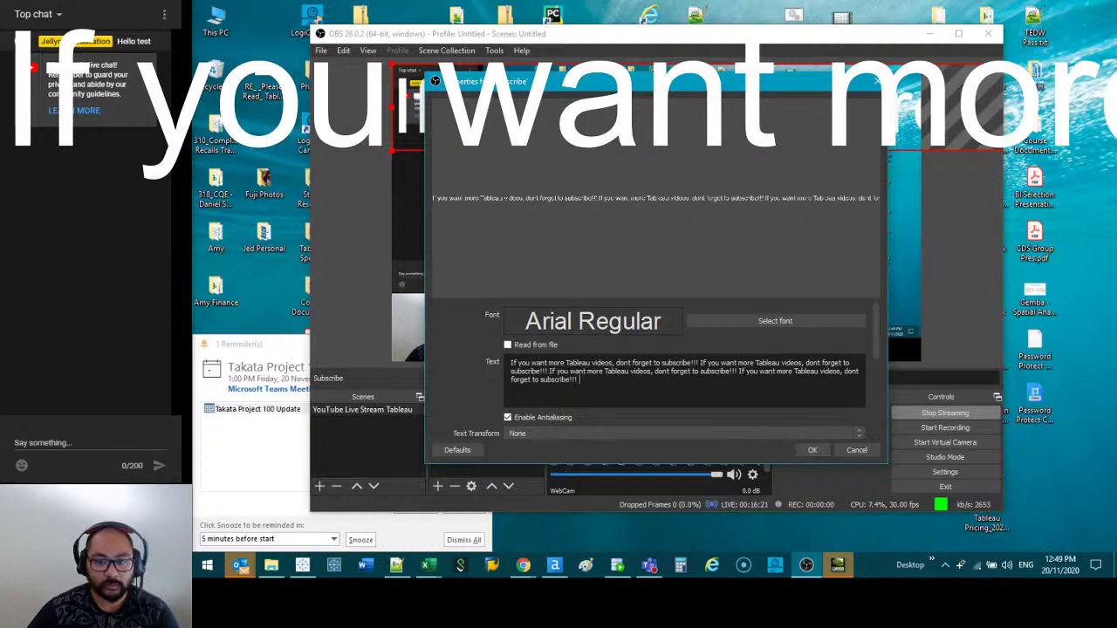
# - Try the Outline option on the Subscribe text, switch it off again, and accept the source's properties
pyautogui.scroll(-3, 859, 365)
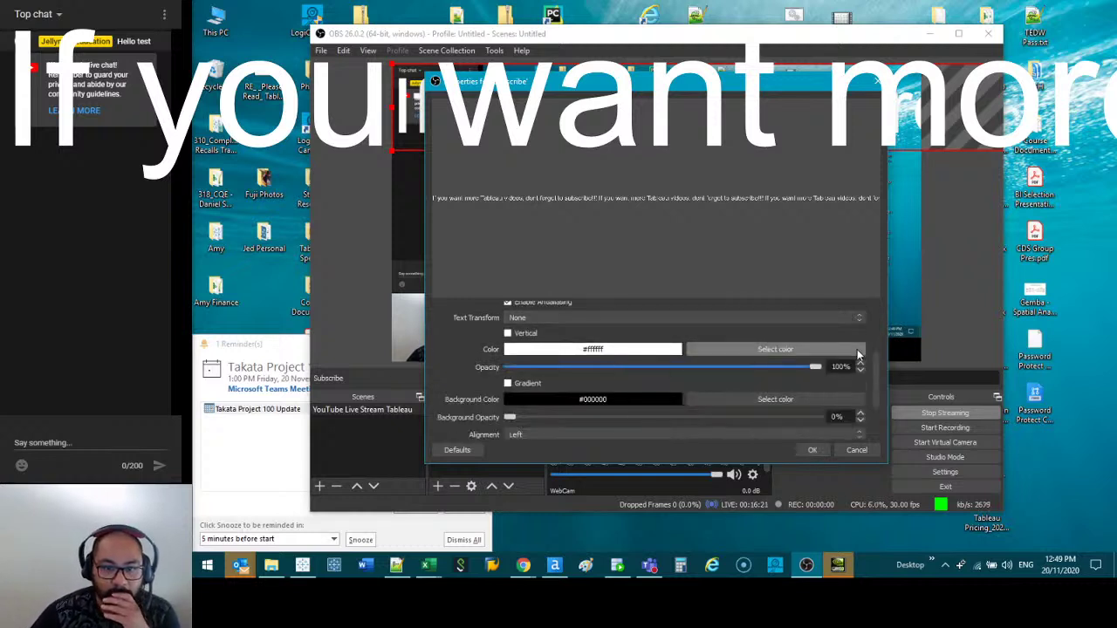
pyautogui.scroll(-3, 877, 379)
pyautogui.moveTo(877, 385); pyautogui.dragTo(878, 407)
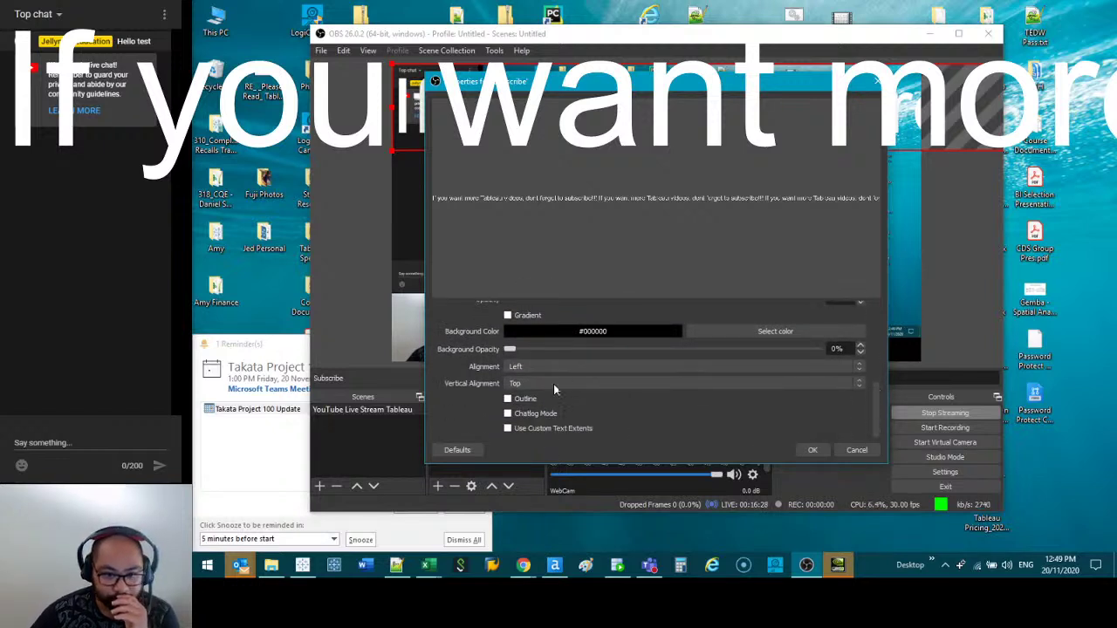
pyautogui.click(508, 399)
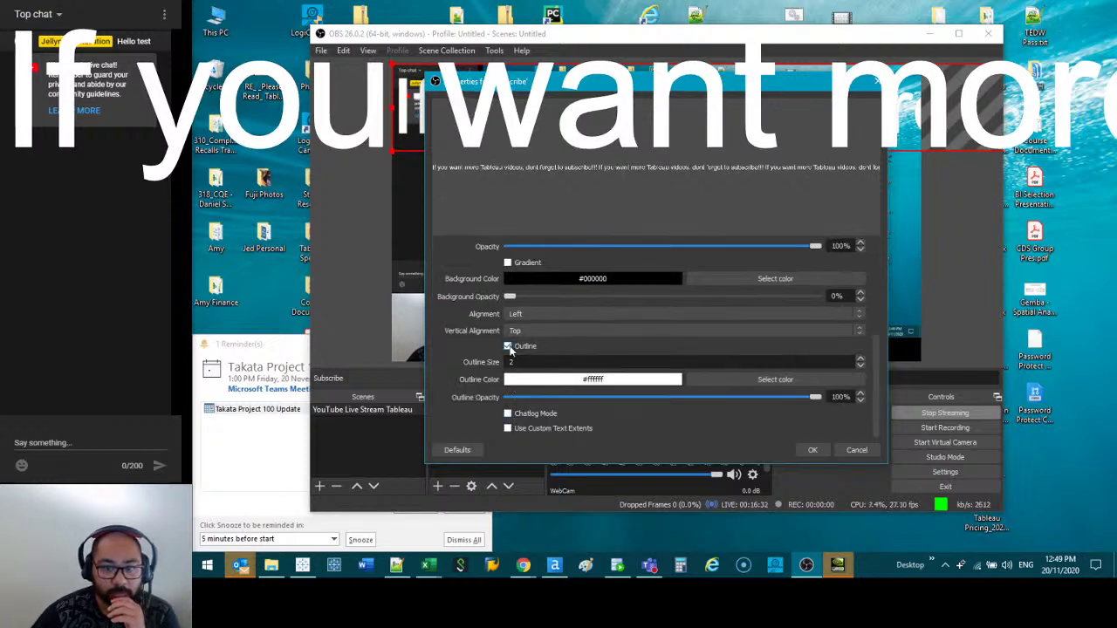
pyautogui.scroll(2, 512, 349)
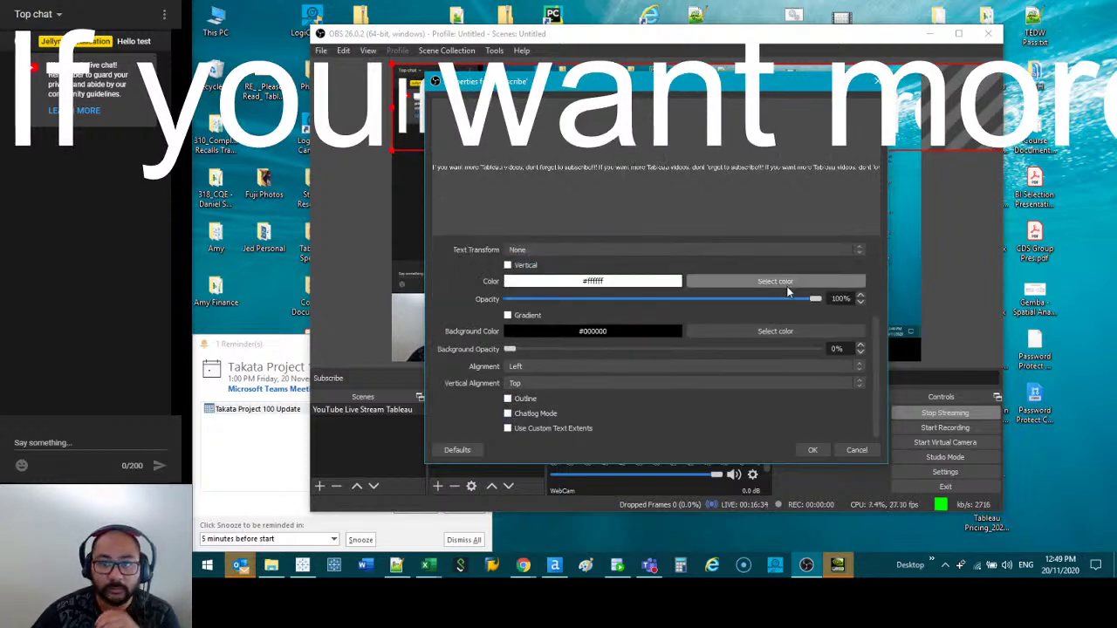
pyautogui.click(812, 449)
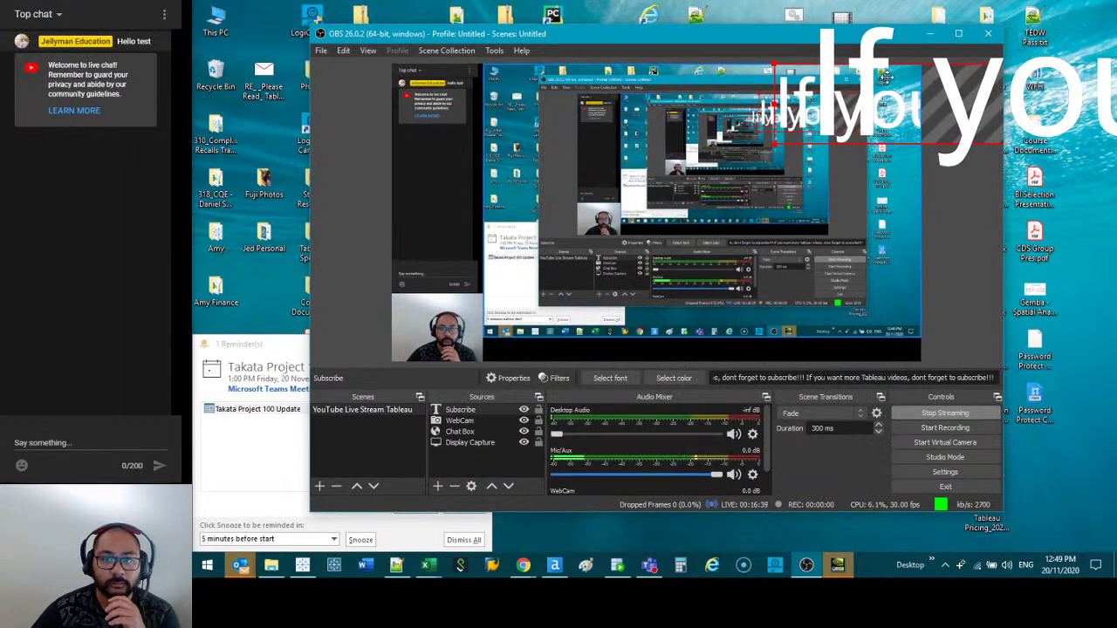
# - Shrink the Subscribe text slightly and place it across the canvas just below mid-height, starting near the left edge
pyautogui.moveTo(555, 80); pyautogui.dragTo(556, 201)
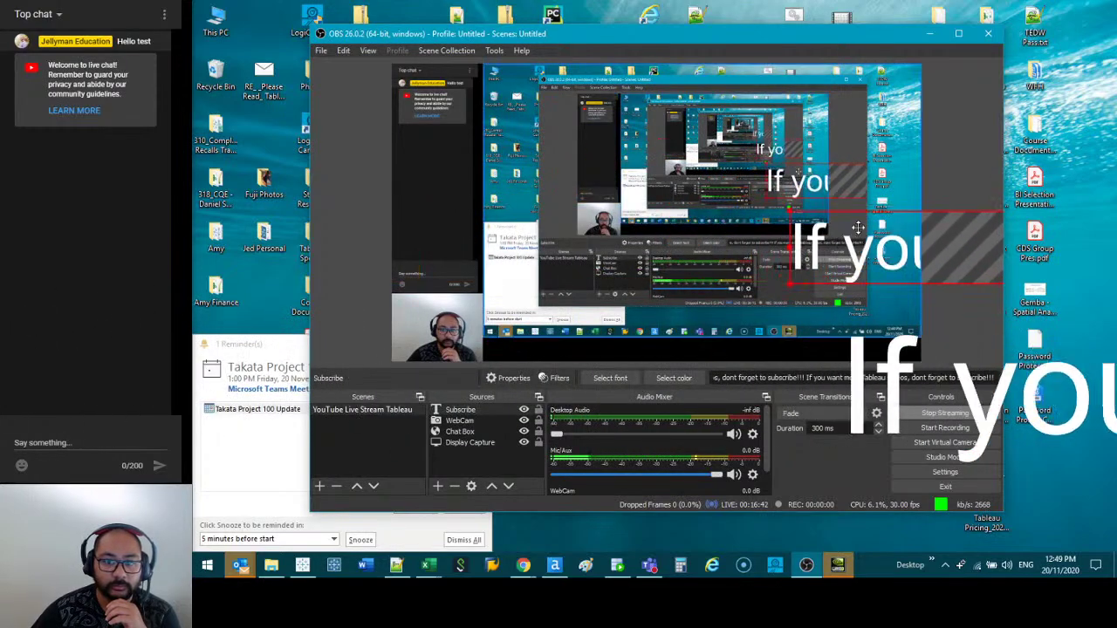
pyautogui.moveTo(431, 221); pyautogui.dragTo(436, 232)
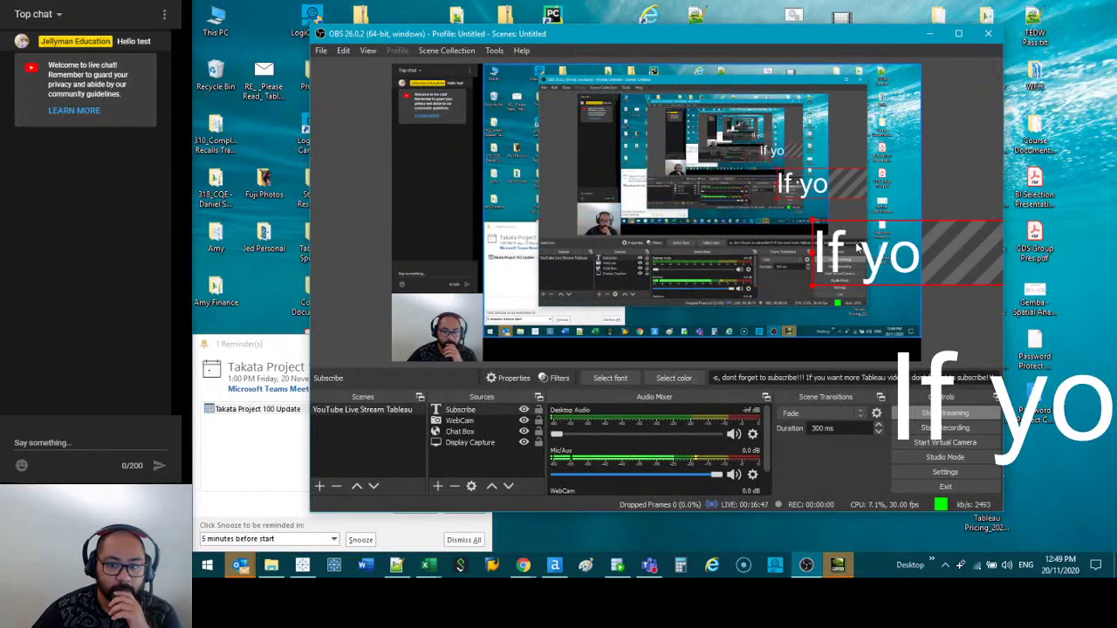
pyautogui.moveTo(419, 242); pyautogui.dragTo(423, 248)
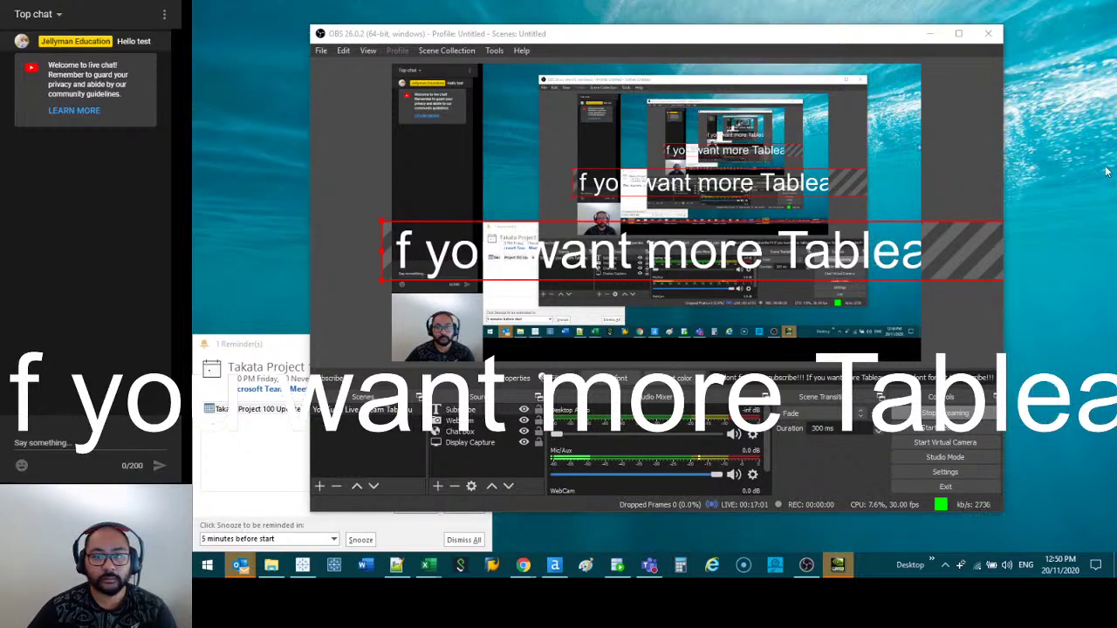
pyautogui.rightClick(1073, 150)
pyautogui.click(1003, 299)
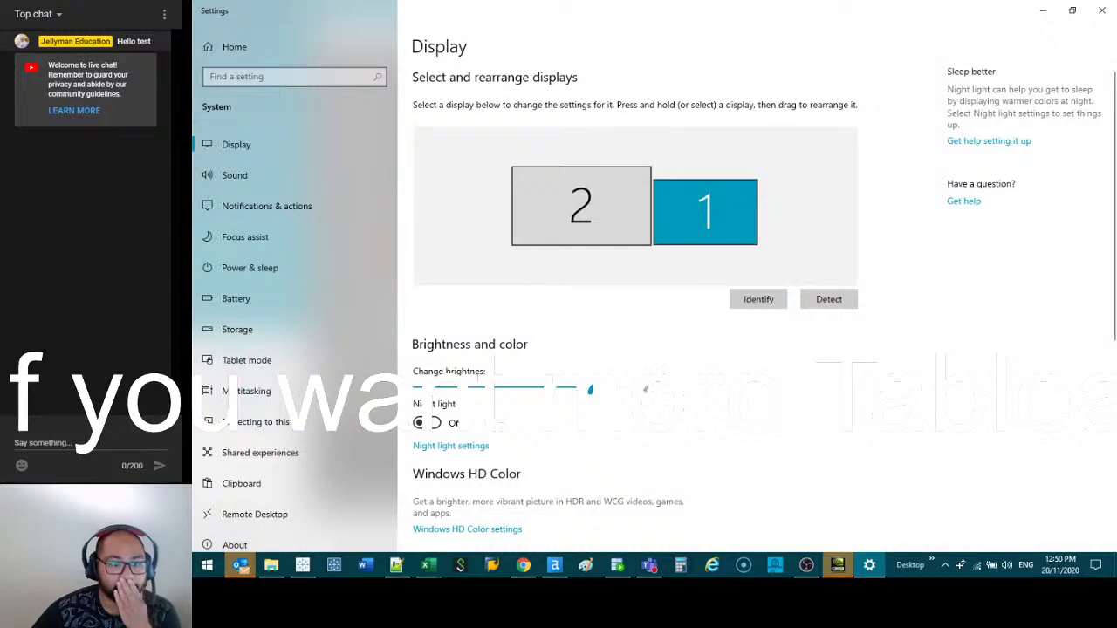
pyautogui.scroll(-5, 684, 401)
pyautogui.click(1101, 11)
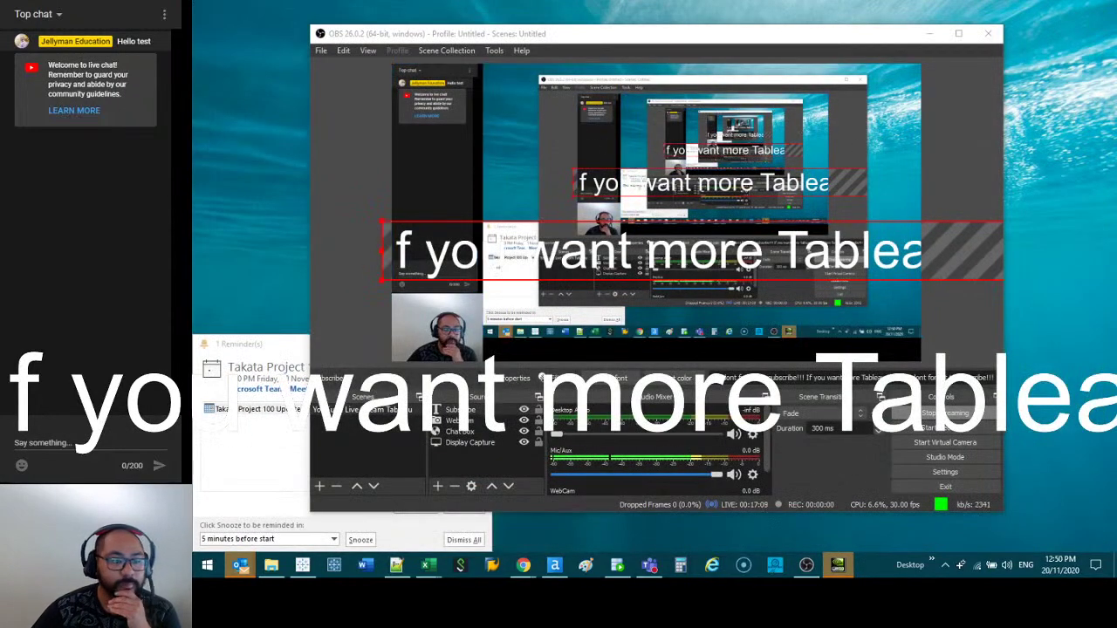
# - Try the 1366 × 768 screen resolution in the Windows display settings, and move the OBS window back down
pyautogui.rightClick(1110, 177)
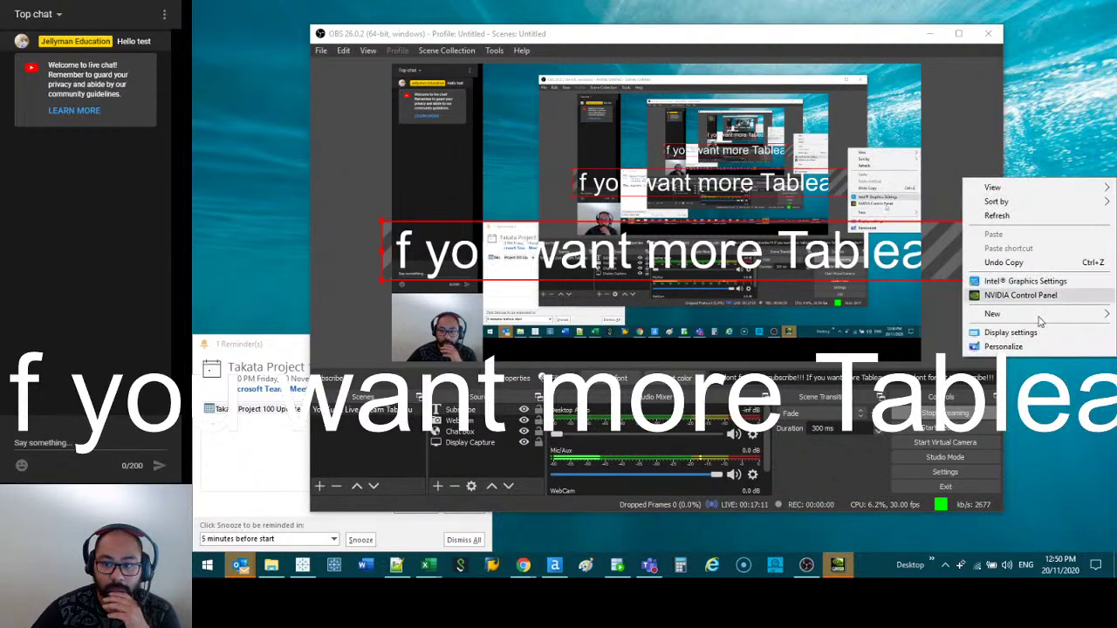
pyautogui.click(1003, 328)
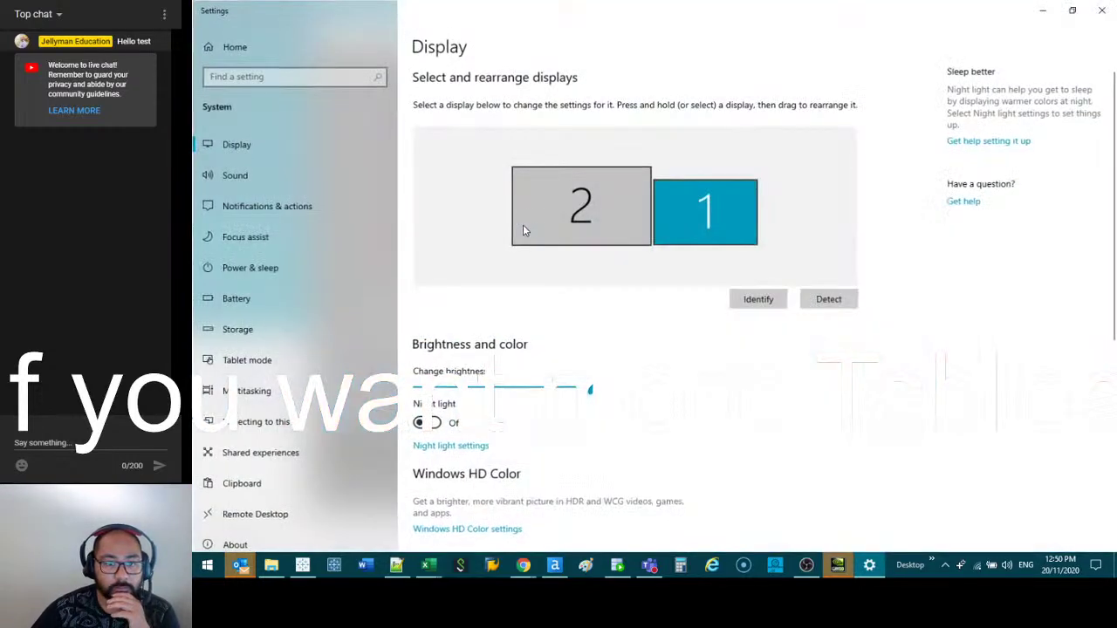
pyautogui.scroll(-5, 449, 448)
pyautogui.click(541, 266)
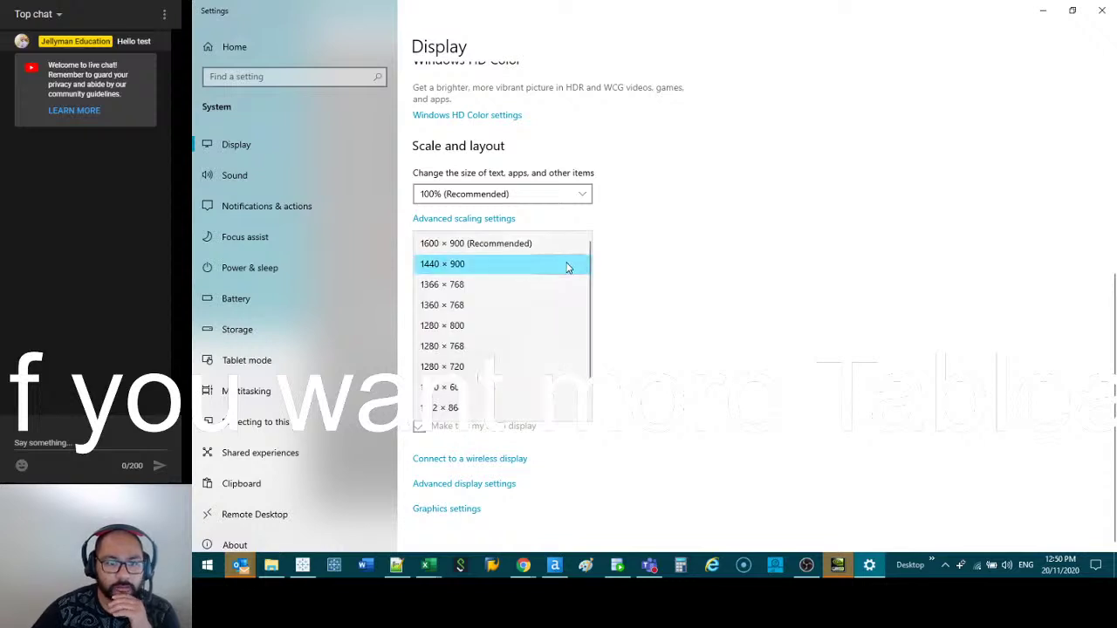
pyautogui.scroll(-2, 572, 269)
pyautogui.scroll(2, 580, 272)
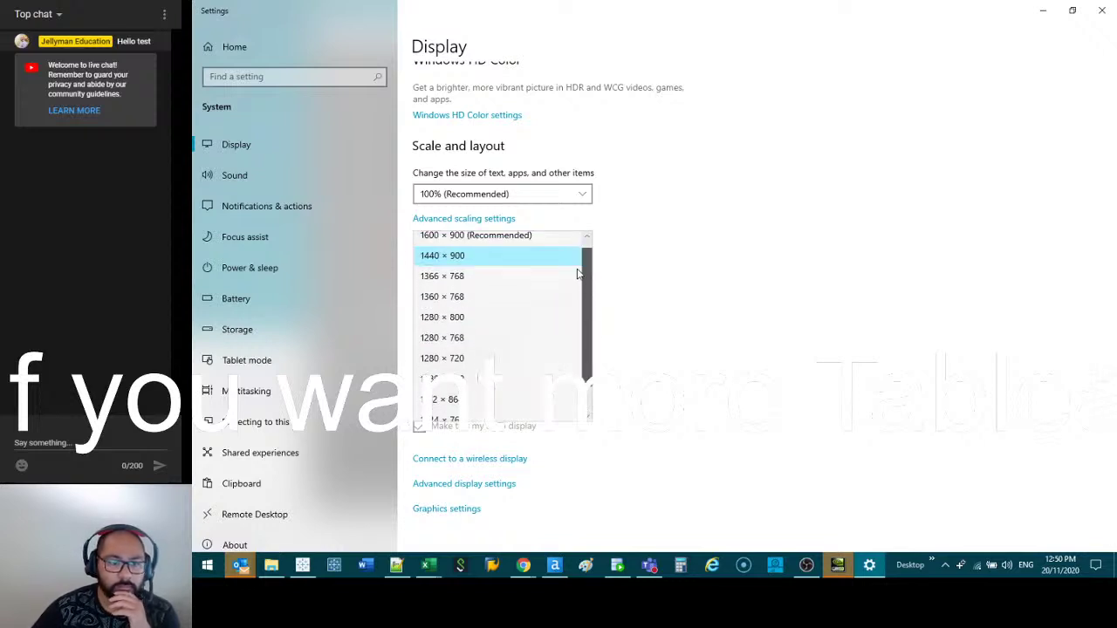
pyautogui.click(505, 265)
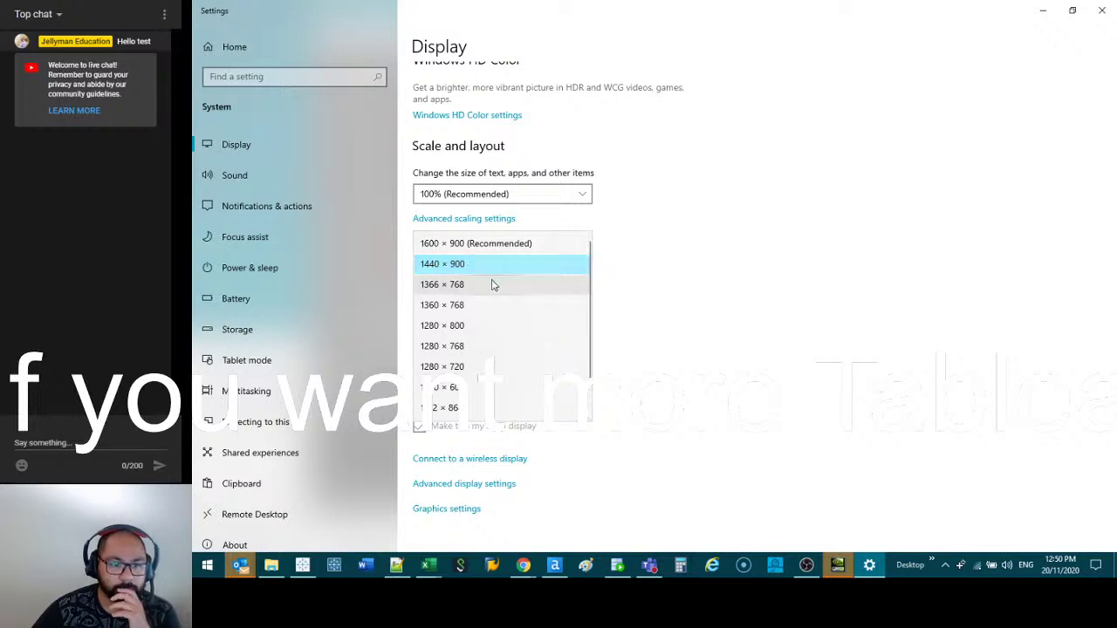
pyautogui.click(493, 285)
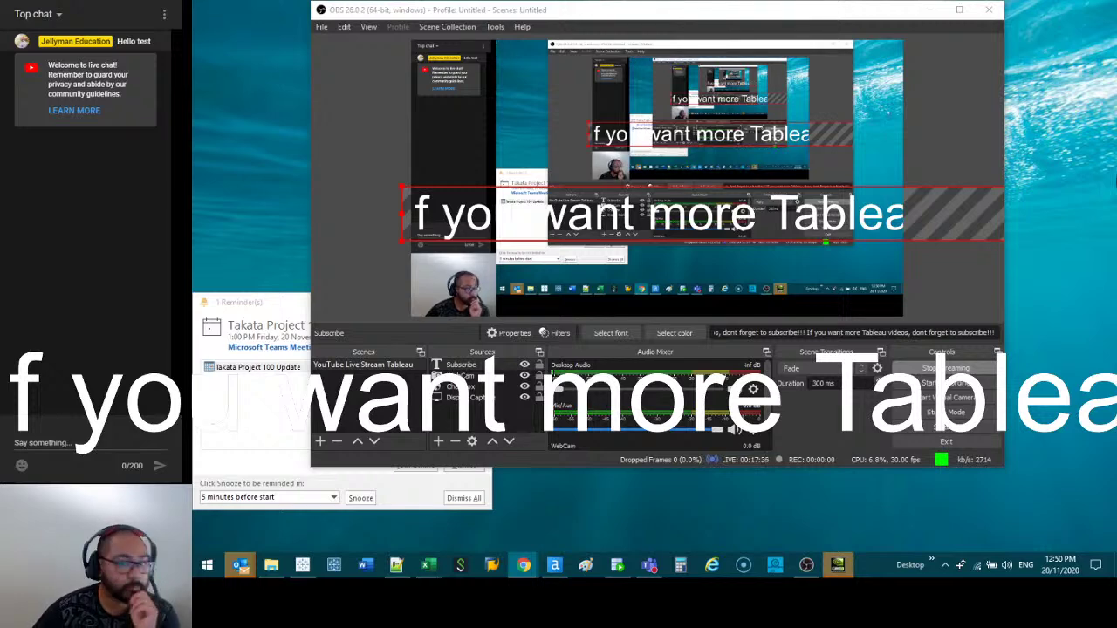
pyautogui.moveTo(859, 21); pyautogui.dragTo(852, 69)
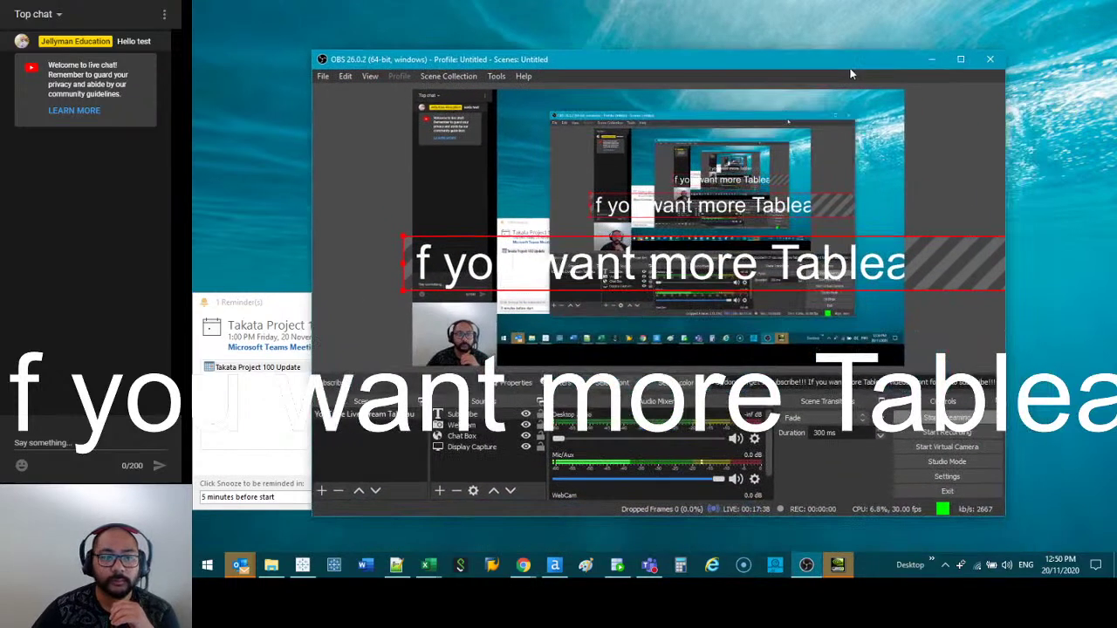
# - Maximize the OBS window and review the Subscribe text's properties, including its background and outline options, without altering them
pyautogui.click(961, 60)
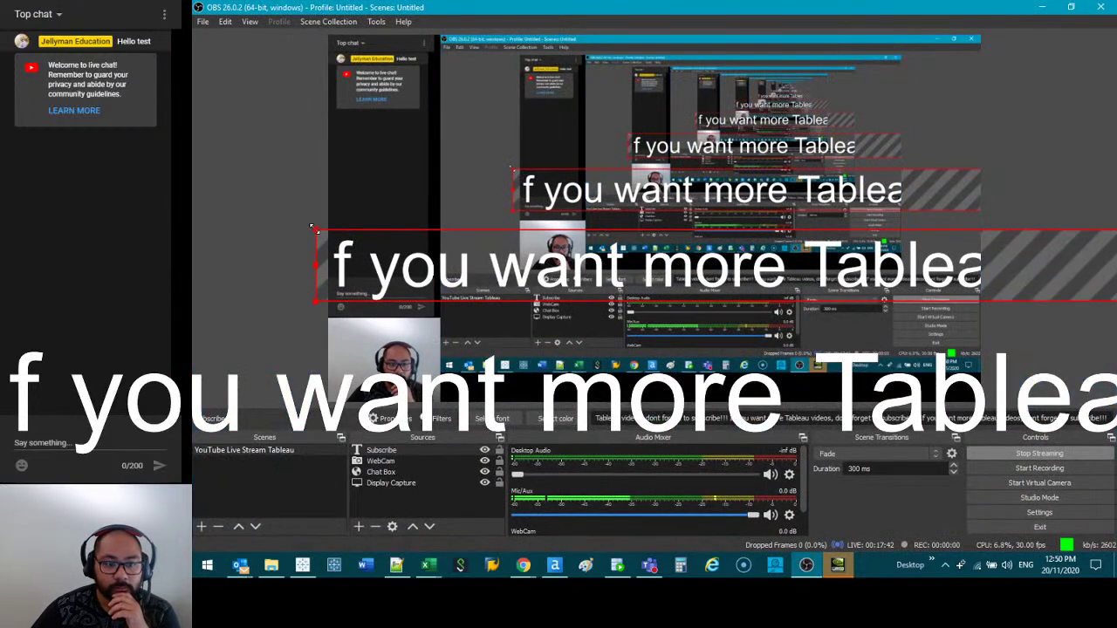
pyautogui.rightClick(499, 261)
pyautogui.click(557, 418)
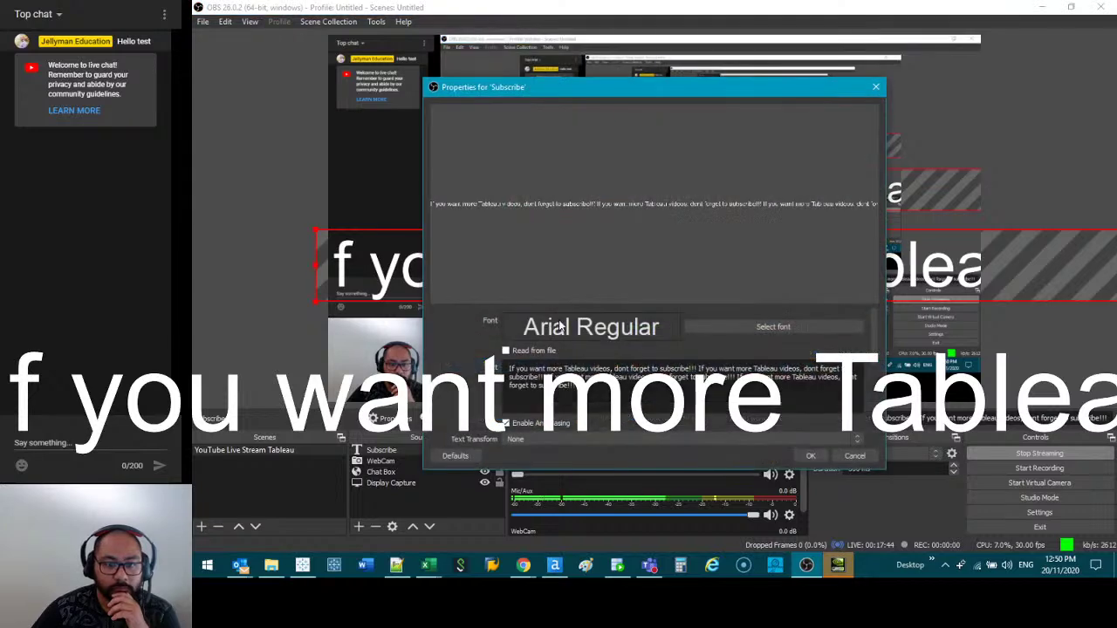
pyautogui.scroll(-4, 463, 362)
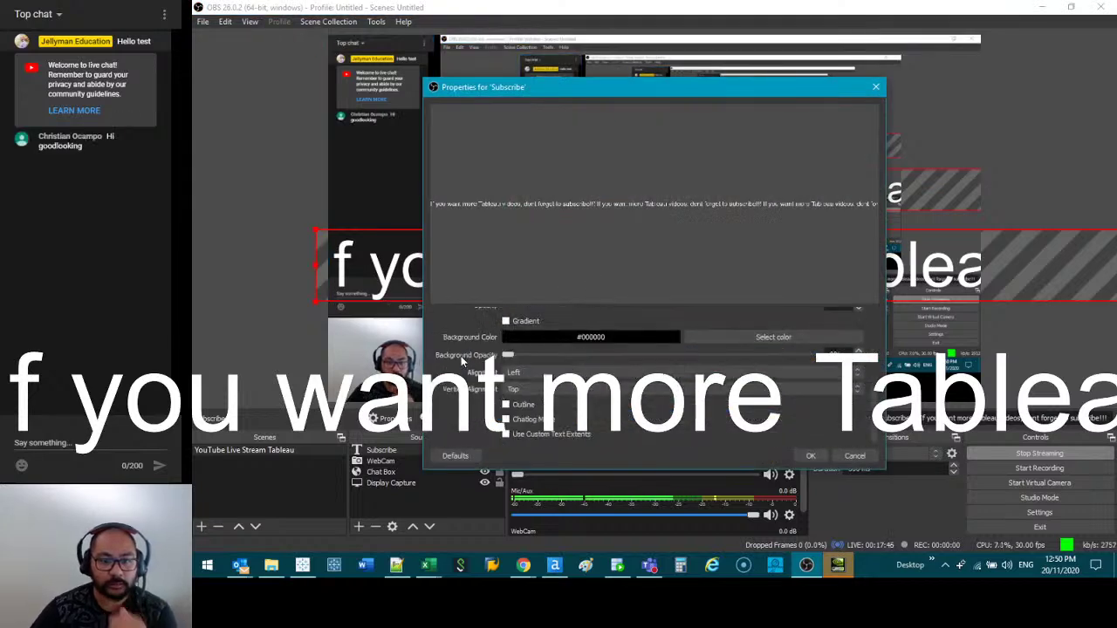
pyautogui.click(809, 456)
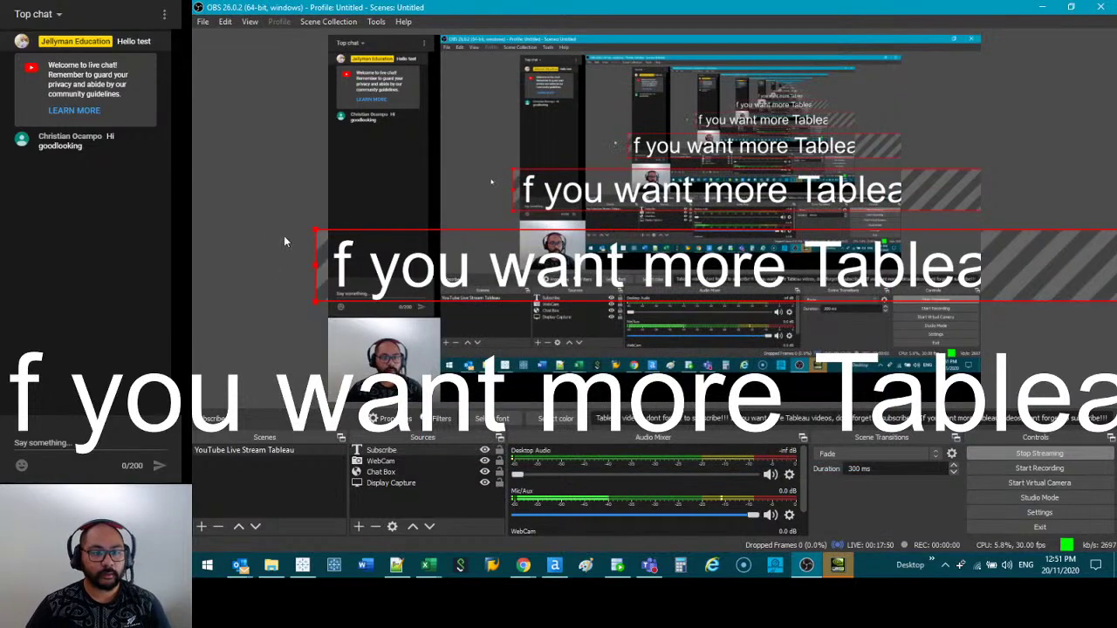
# - Shrink the Subscribe text by its corner until the whole first message fits on one line across the canvas
pyautogui.moveTo(311, 226); pyautogui.dragTo(450, 232)
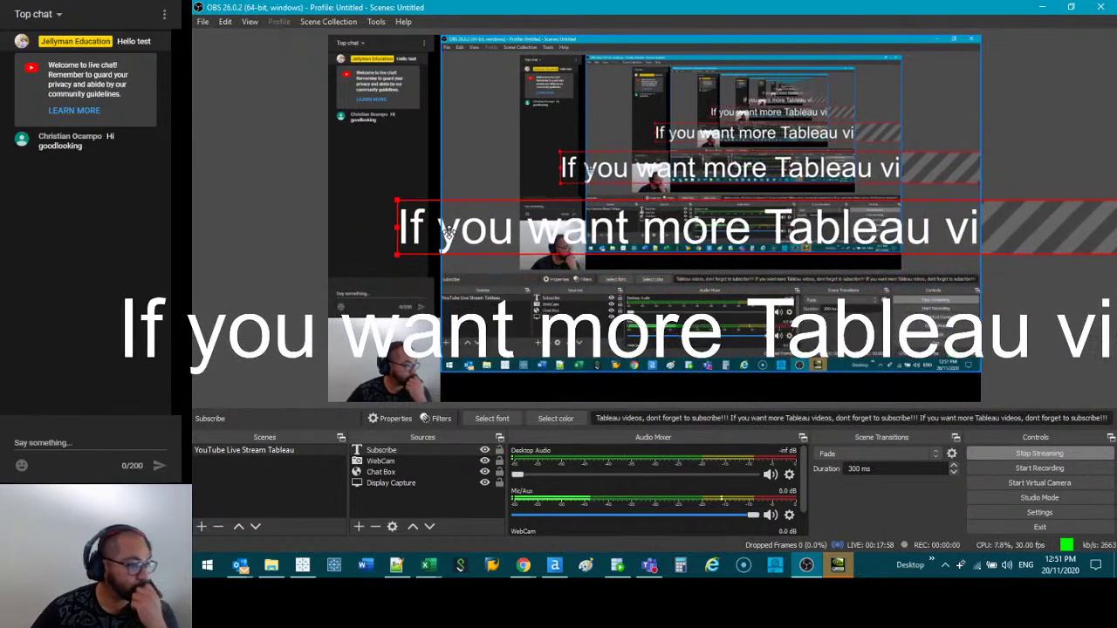
pyautogui.moveTo(397, 204); pyautogui.dragTo(721, 222)
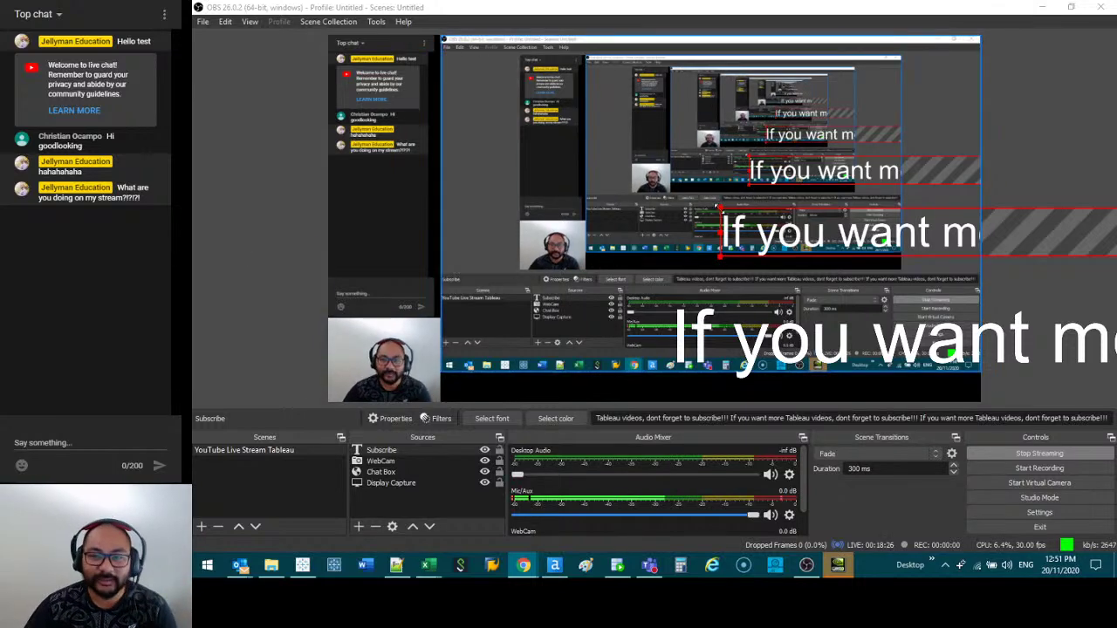
pyautogui.moveTo(717, 209); pyautogui.dragTo(442, 237)
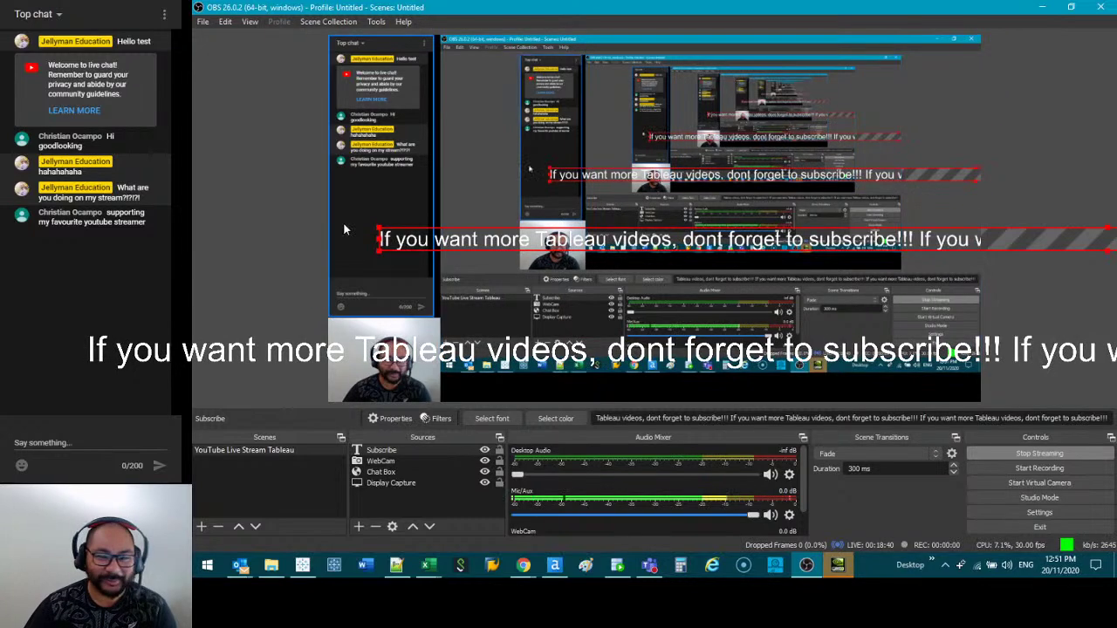
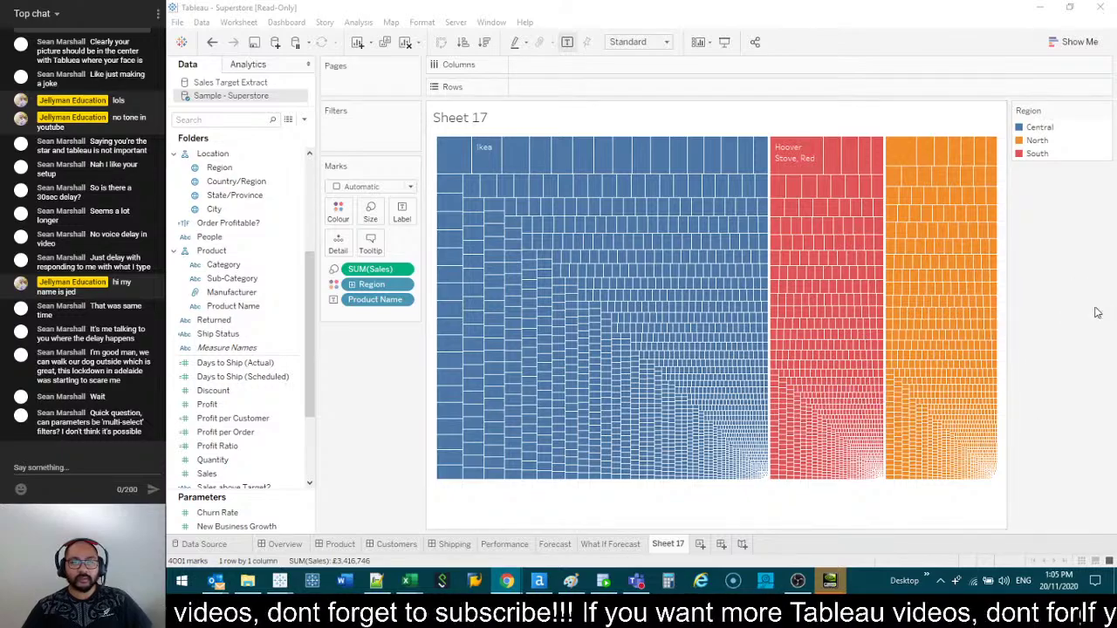
# - In the Tableau Superstore workbook, delete all dashboards and every worksheet except Sheet 17, including Tooltip: Profit Ratio by City
pyautogui.click(610, 543)
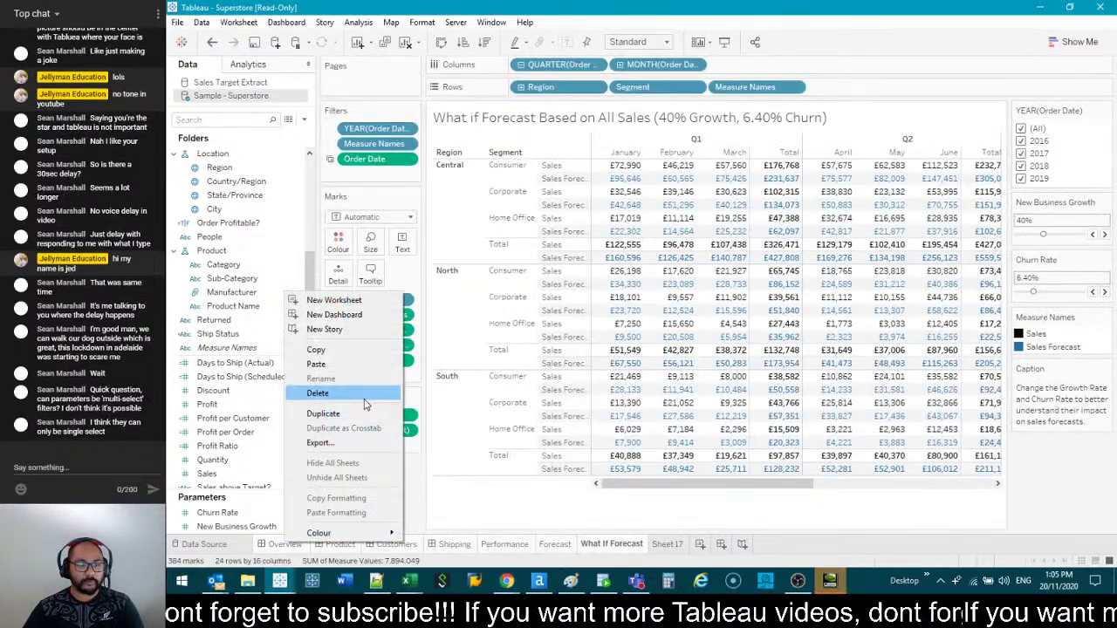
pyautogui.click(666, 544)
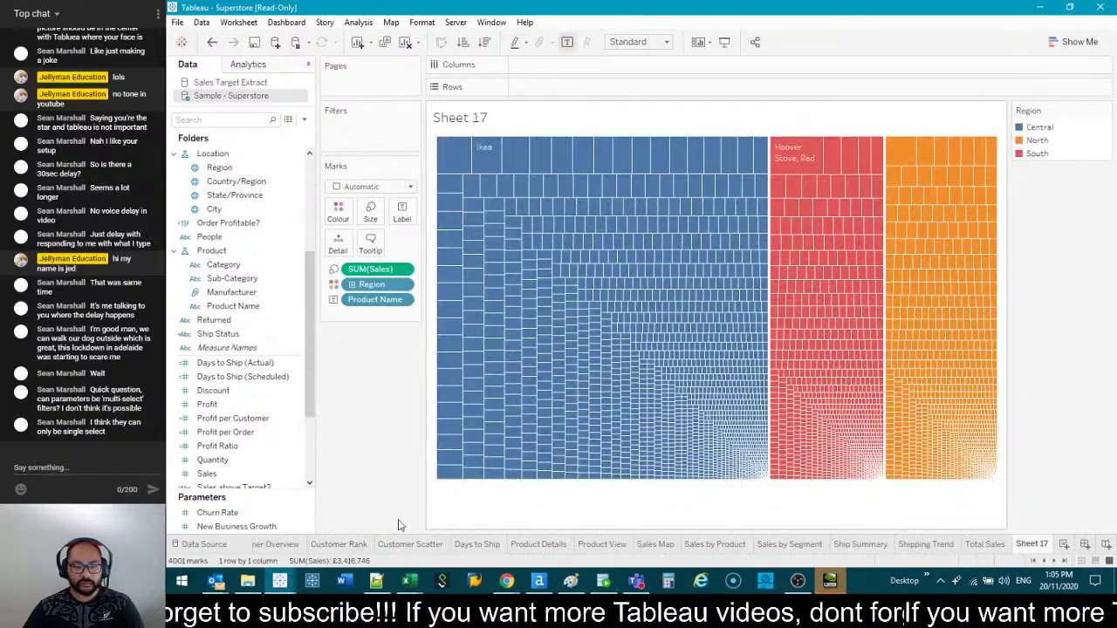
pyautogui.hotkey('ctrl', 'shift', 'Tab')
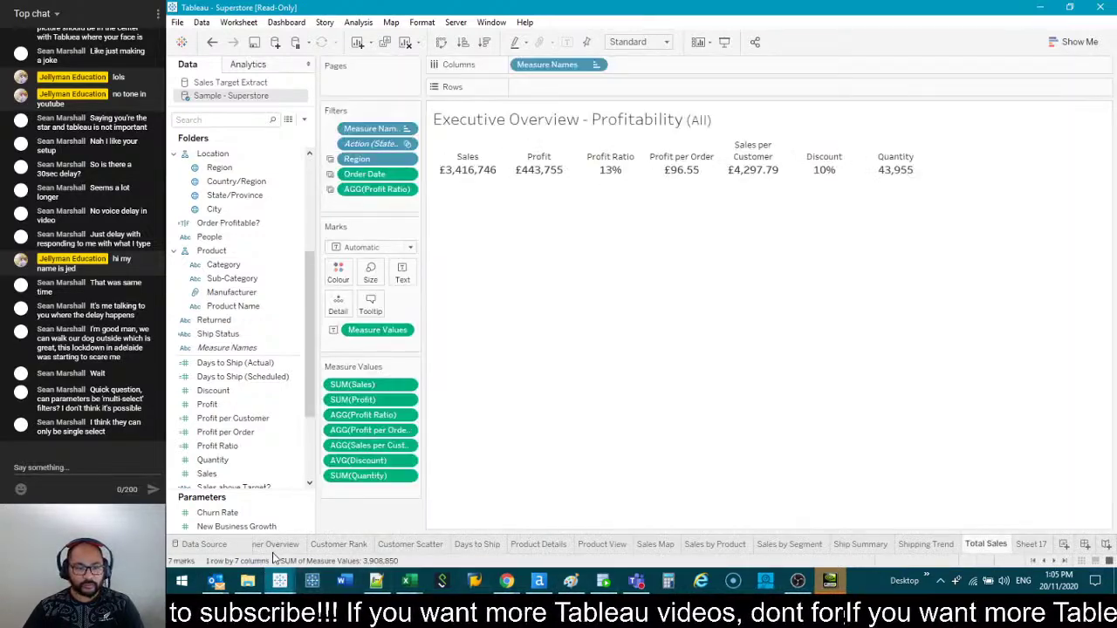
pyautogui.rightClick(277, 548)
pyautogui.click(322, 394)
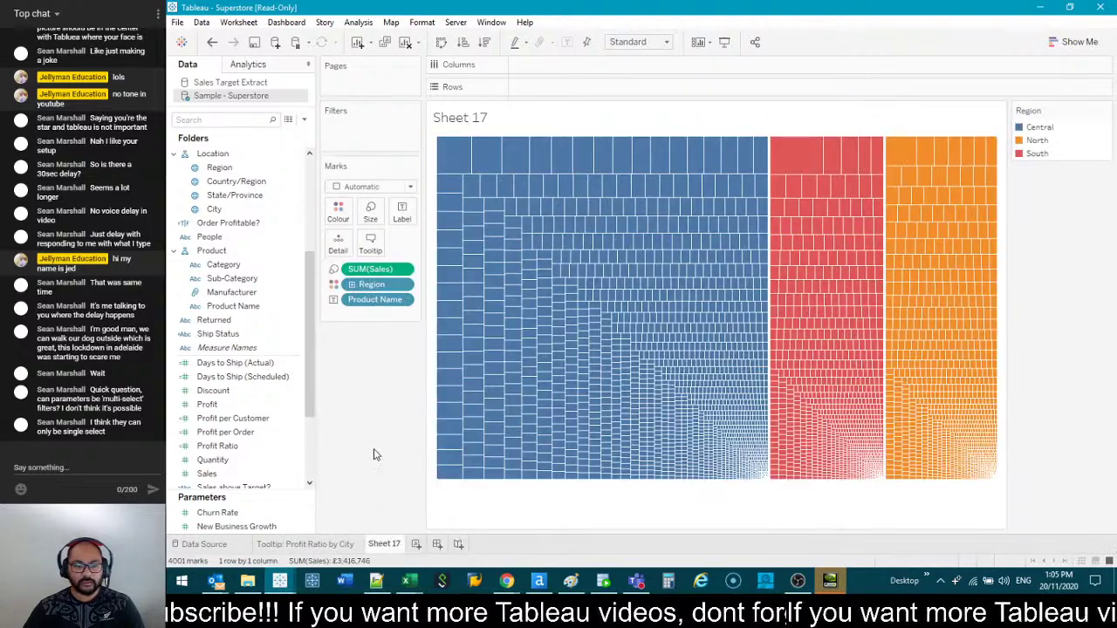
pyautogui.click(301, 547)
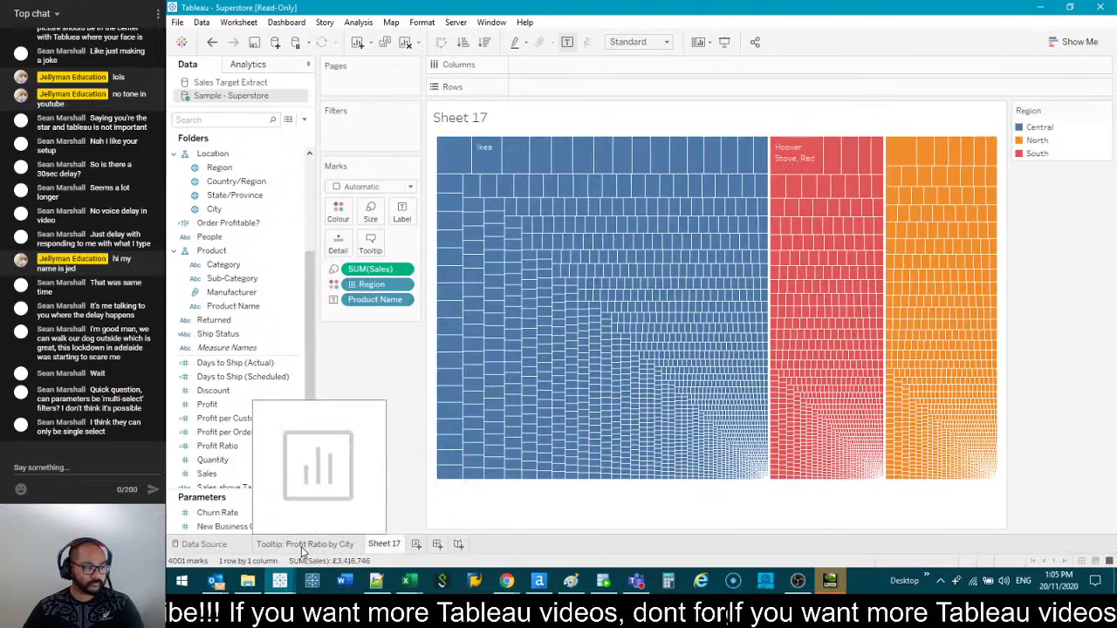
pyautogui.rightClick(300, 546)
pyautogui.click(353, 395)
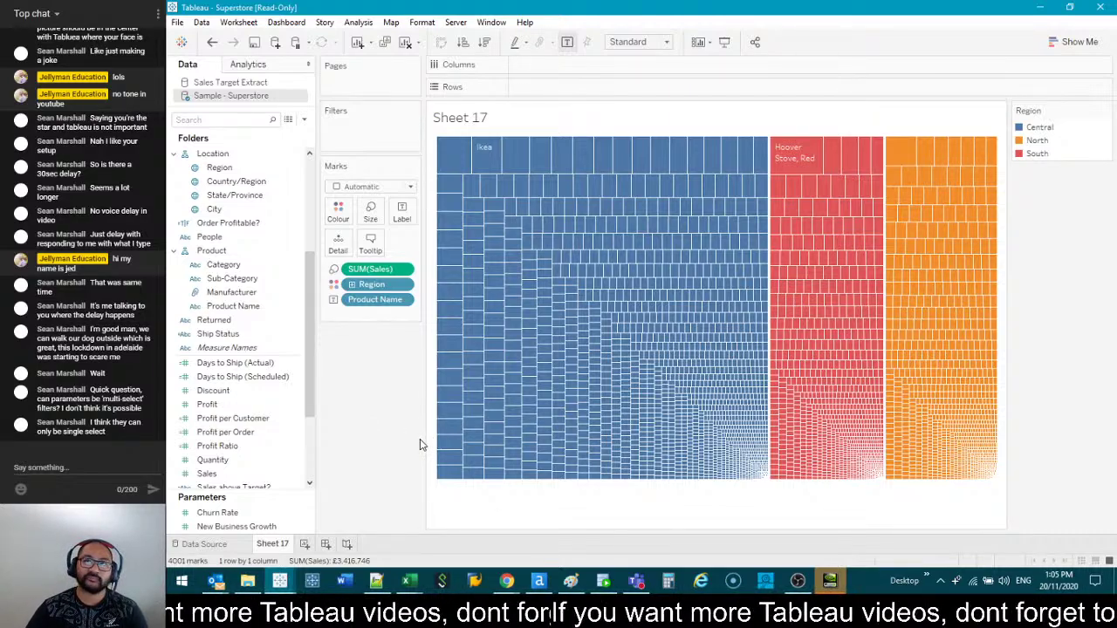
pyautogui.moveTo(435, 469)
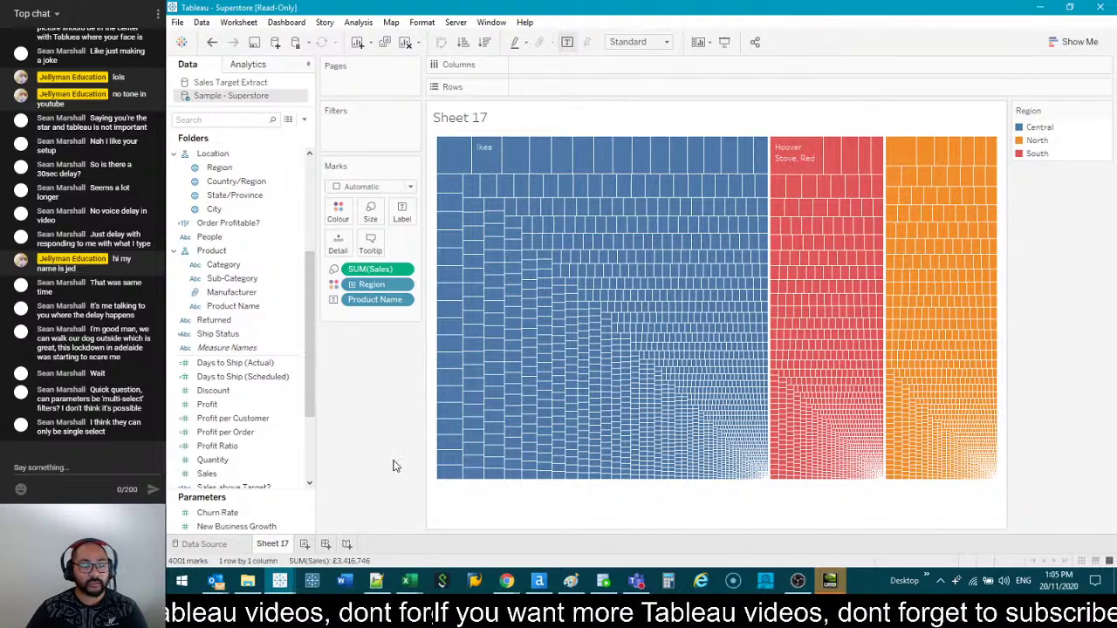
pyautogui.click(326, 544)
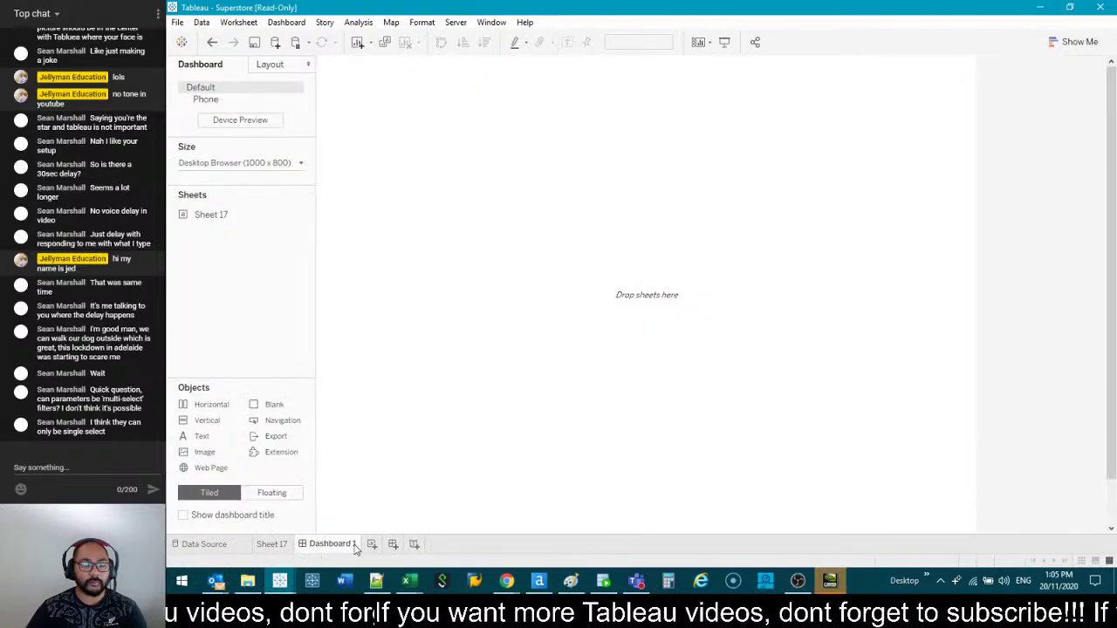
pyautogui.rightClick(345, 543)
pyautogui.click(410, 394)
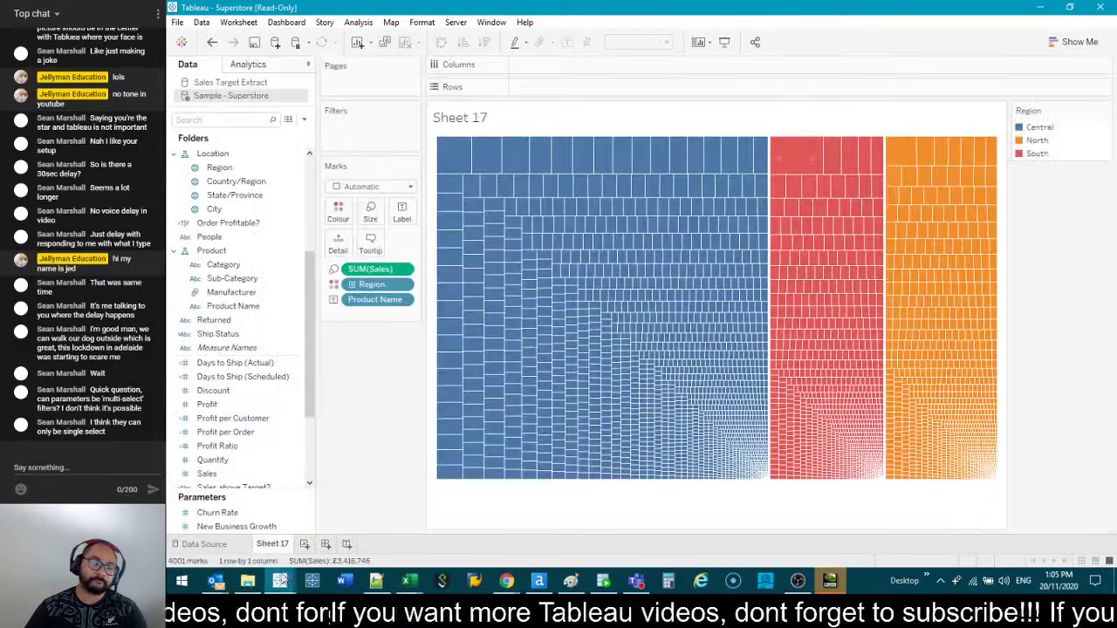
# - Add a blank worksheet and delete Sheet 17 from the workbook
pyautogui.click(303, 545)
pyautogui.rightClick(295, 544)
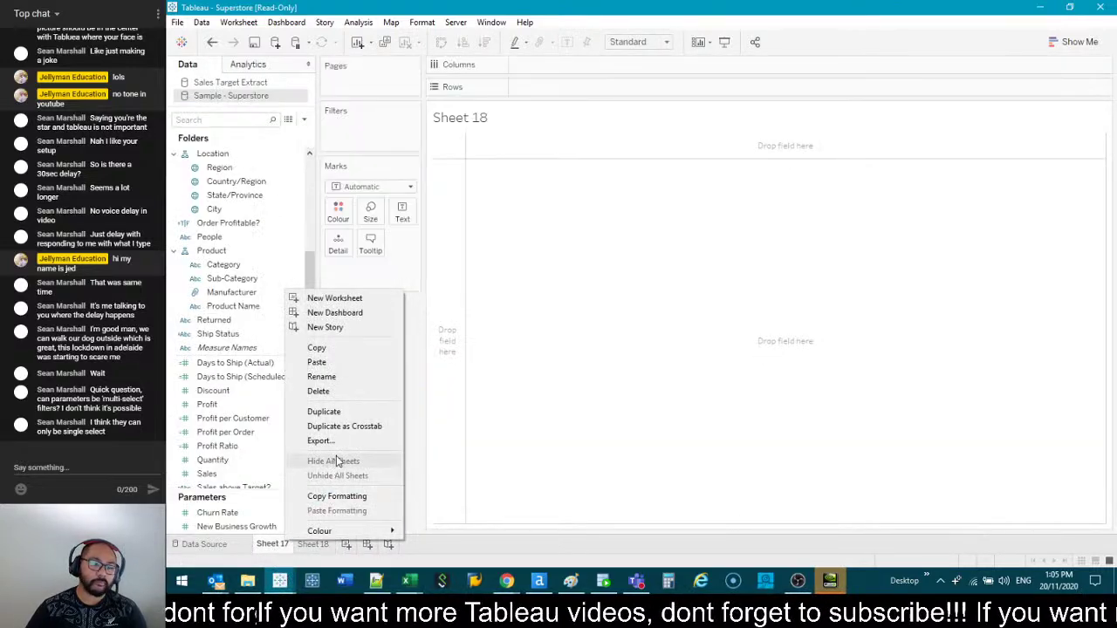
pyautogui.click(340, 395)
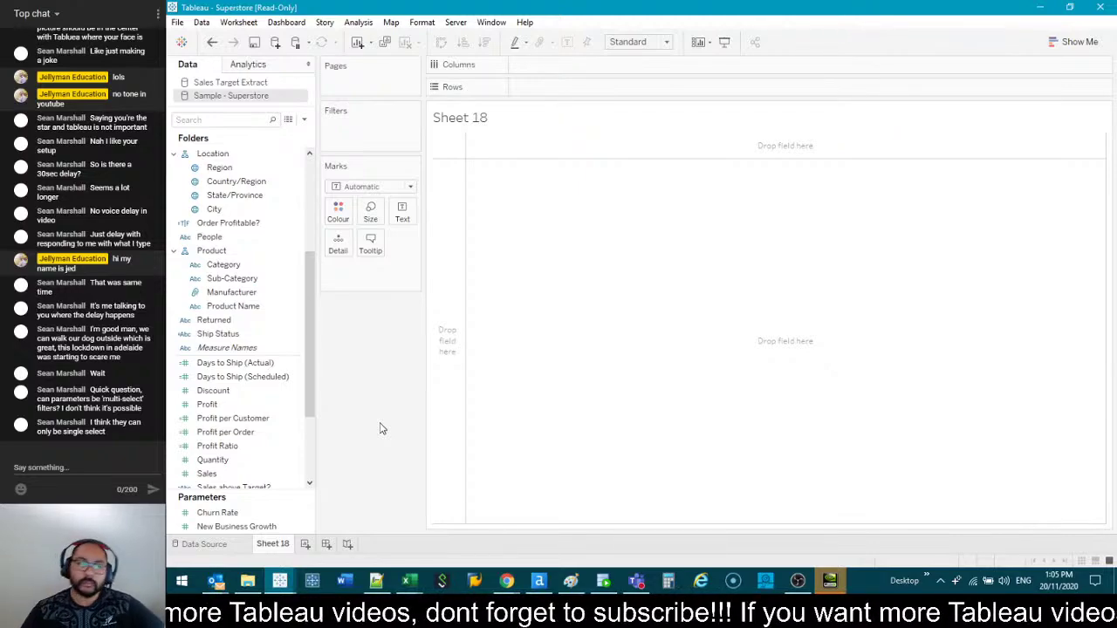
pyautogui.click(286, 21)
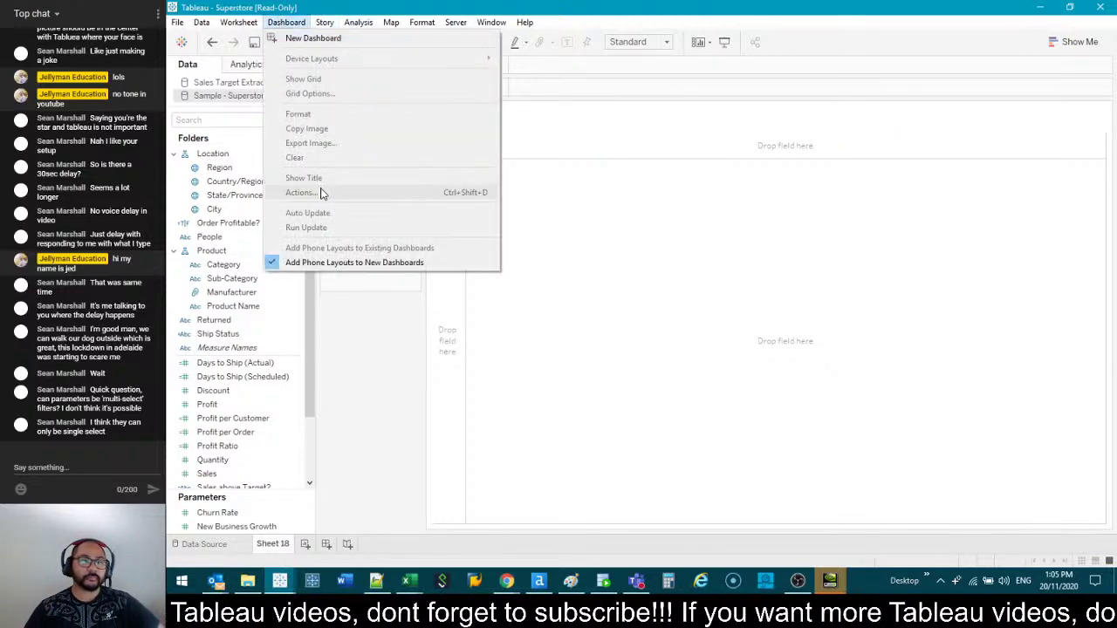
pyautogui.click(369, 465)
# - Build a text table on Sheet 18 with Category and Sub-Category as rows and the sum of Sales as values
pyautogui.doubleClick(229, 264)
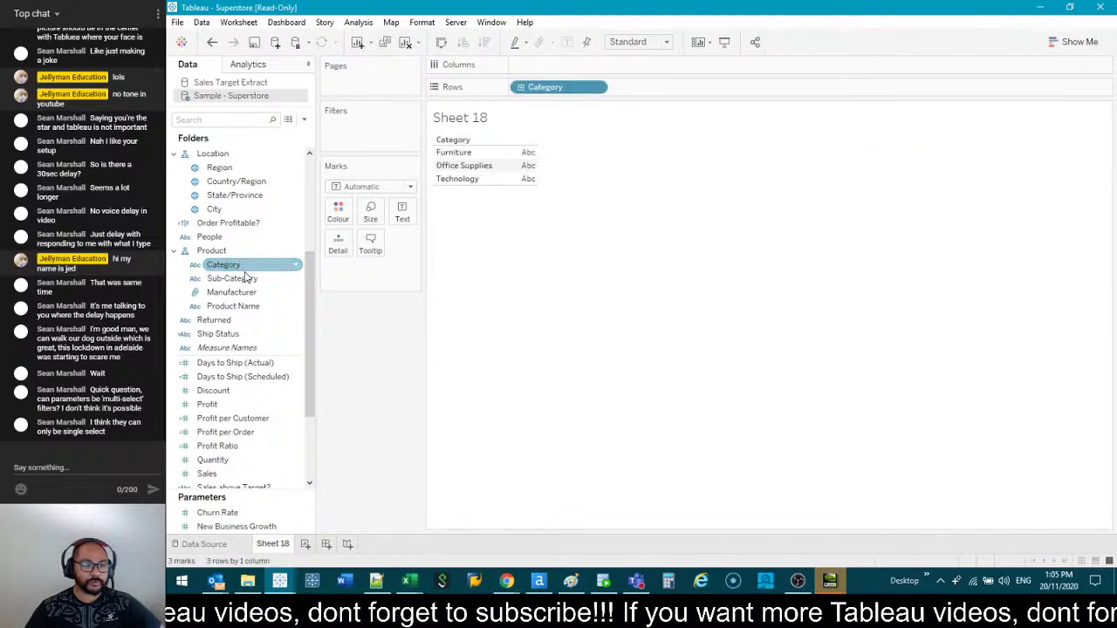
pyautogui.doubleClick(247, 277)
pyautogui.scroll(-3, 234, 424)
pyautogui.click(237, 404)
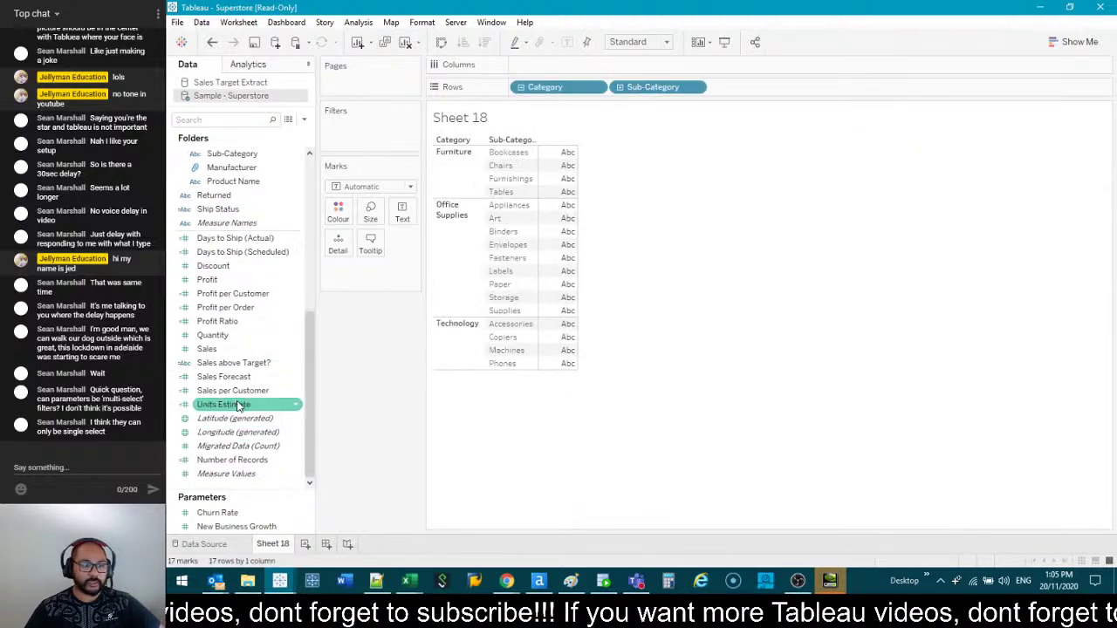
pyautogui.doubleClick(207, 349)
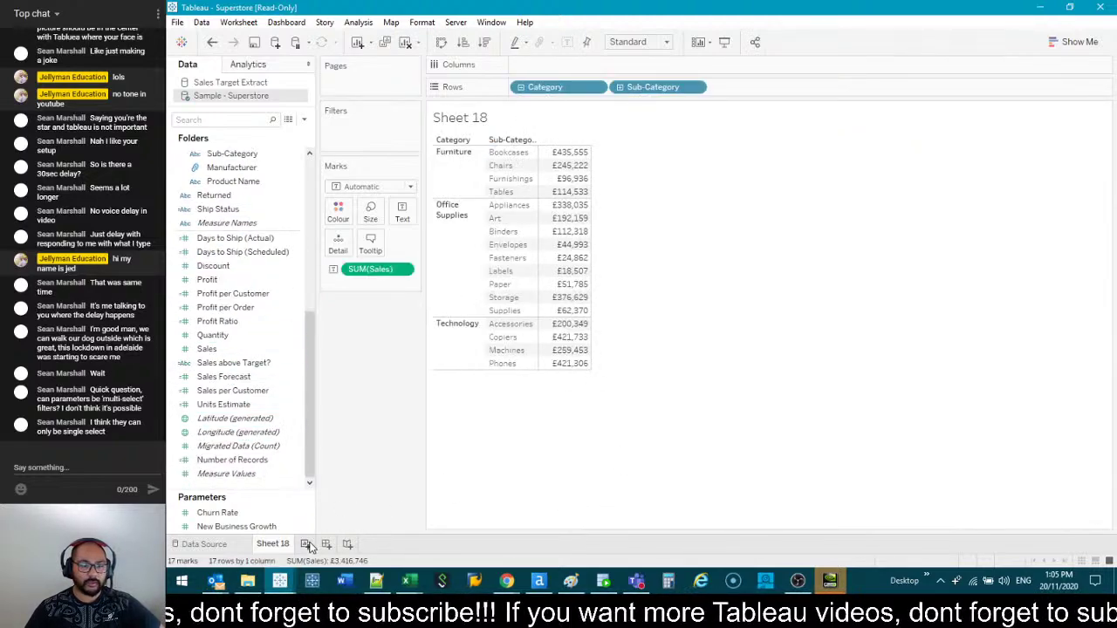
pyautogui.click(306, 544)
pyautogui.rightClick(314, 544)
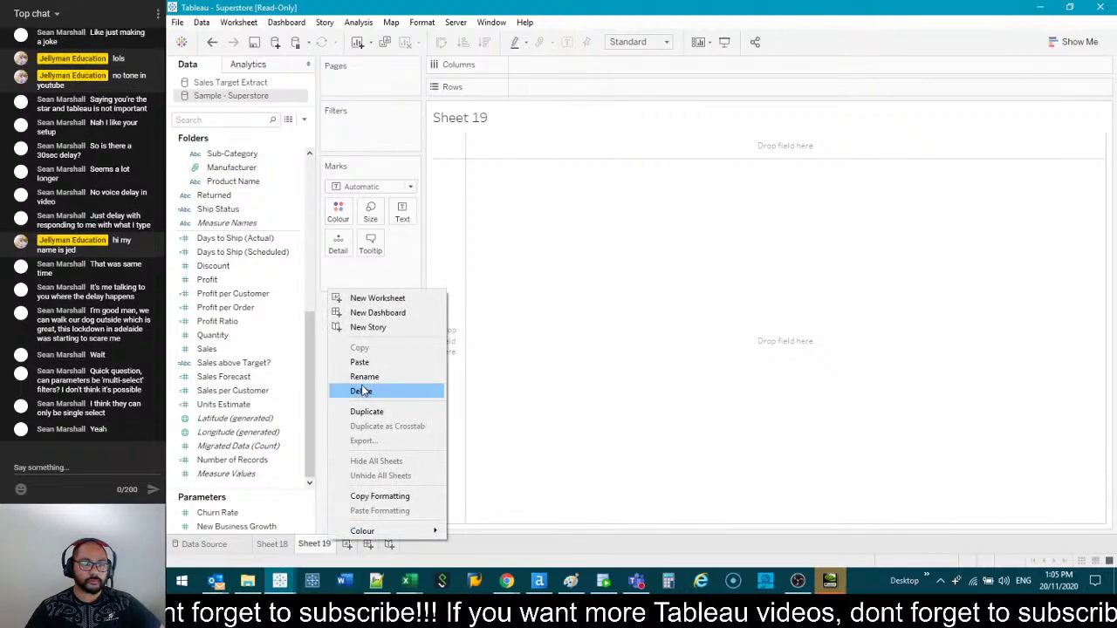
pyautogui.click(363, 391)
# - Create a new dashboard and place Sheet 18 on it
pyautogui.click(327, 544)
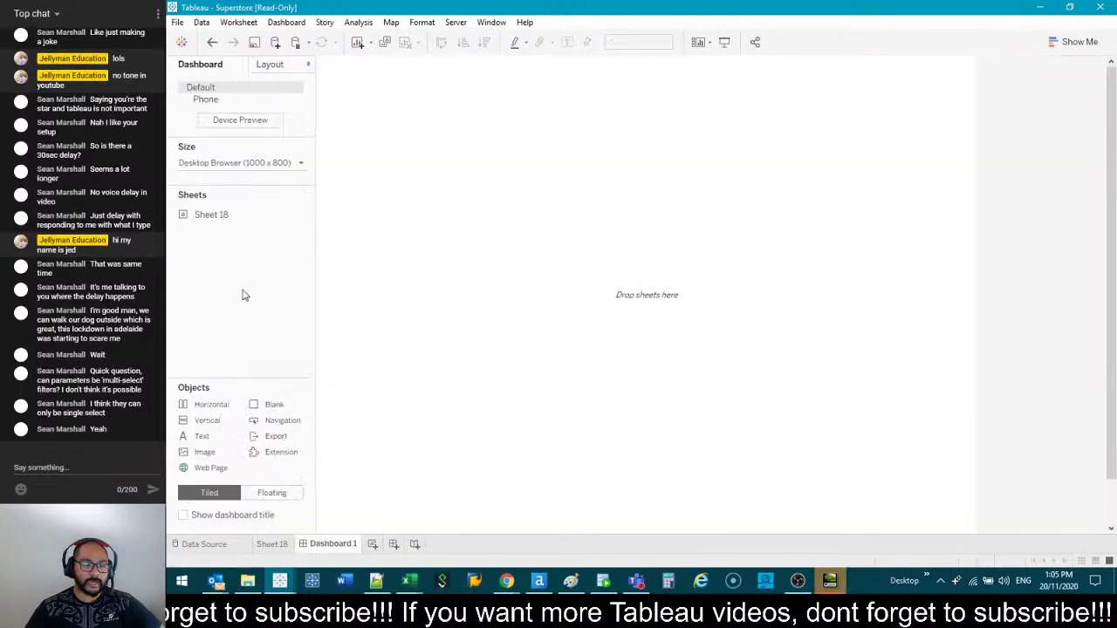
pyautogui.doubleClick(208, 222)
pyautogui.click(456, 105)
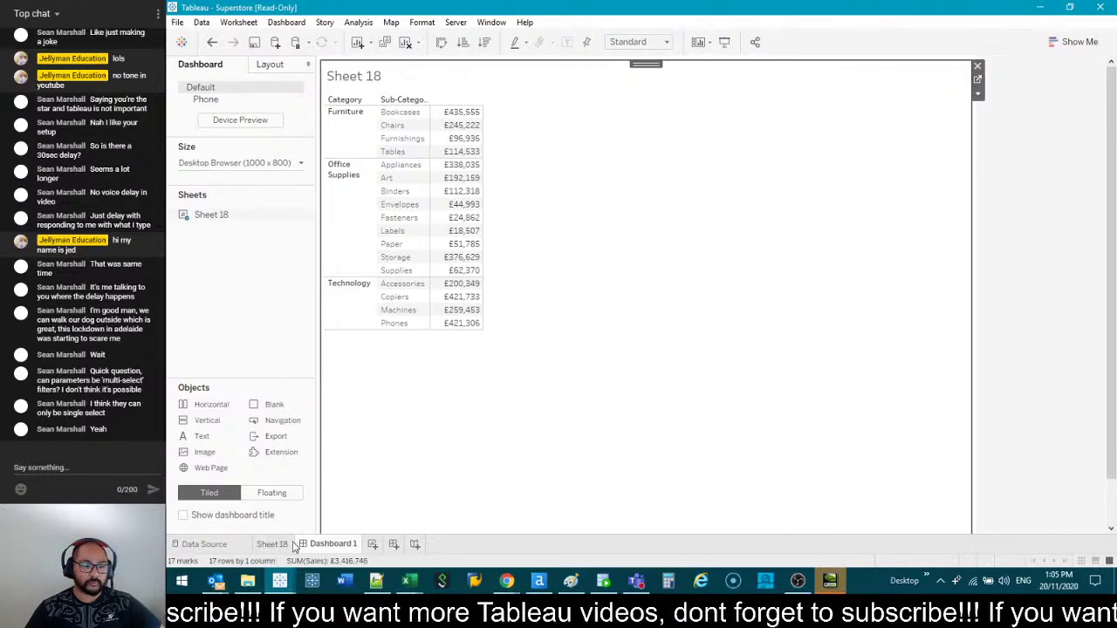
# - Duplicate Sheet 18 and turn the copy into a bar chart by removing Sales and putting Profit on Columns
pyautogui.click(281, 544)
pyautogui.click(385, 42)
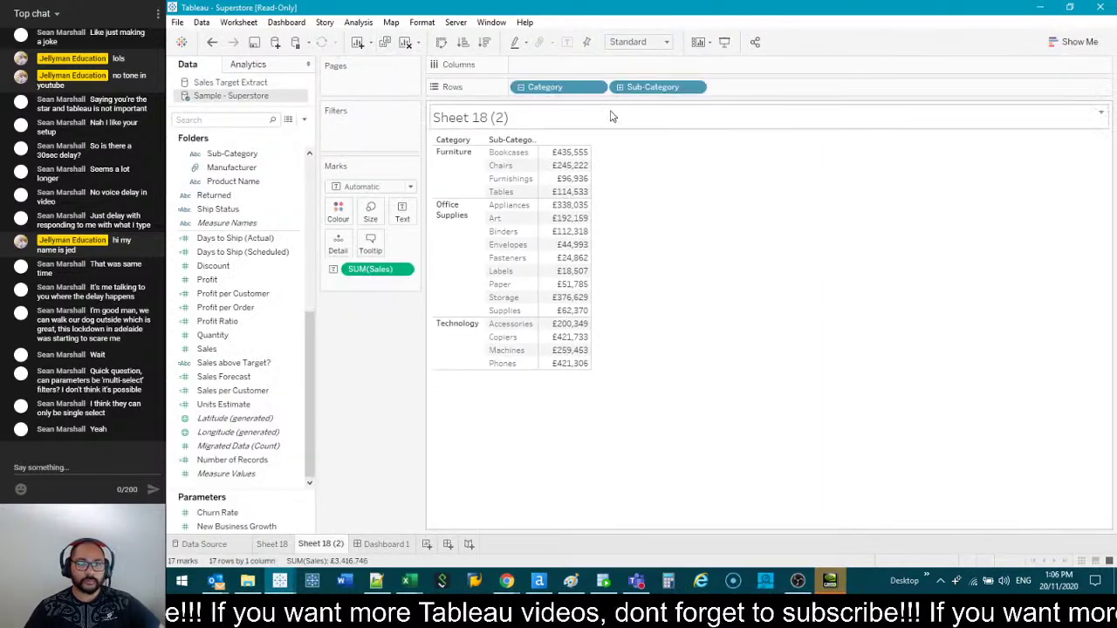
pyautogui.moveTo(654, 87)
pyautogui.mouseDown()
pyautogui.moveTo(672, 103)
pyautogui.moveTo(373, 270)
pyautogui.moveTo(366, 305)
pyautogui.mouseUp()
pyautogui.moveTo(207, 279)
pyautogui.mouseDown()
pyautogui.moveTo(680, 150)
pyautogui.moveTo(646, 68)
pyautogui.mouseUp()
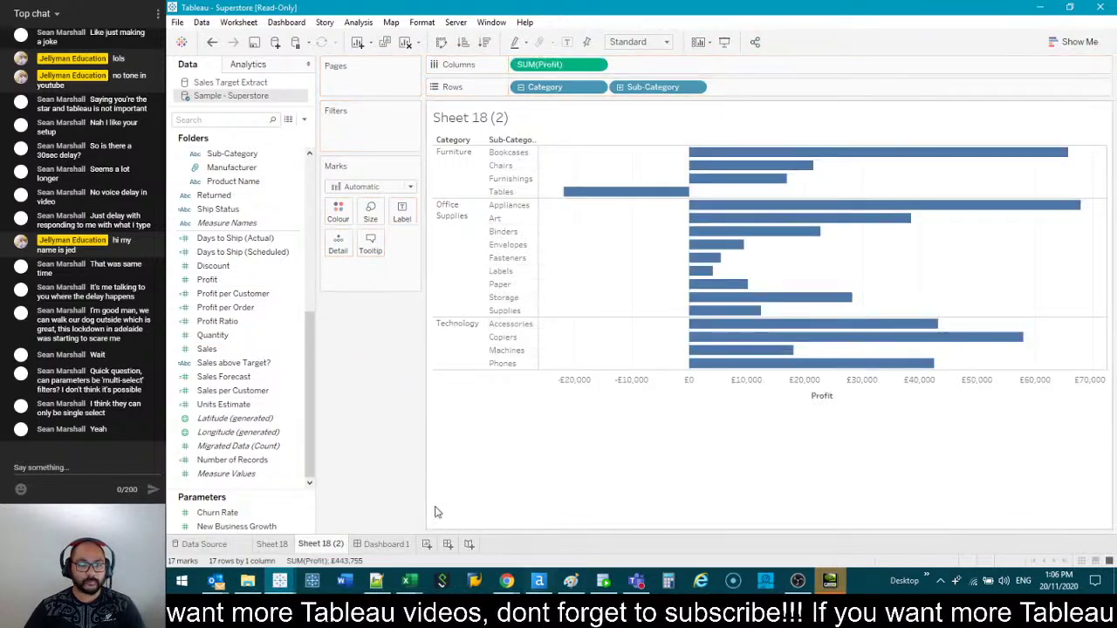
# - Place Sheet 18 (2) on Dashboard 1 to the right of the Sheet 18 table
pyautogui.click(386, 544)
pyautogui.moveTo(219, 228)
pyautogui.mouseDown()
pyautogui.moveTo(807, 312)
pyautogui.moveTo(665, 451)
pyautogui.mouseUp()
pyautogui.click(480, 449)
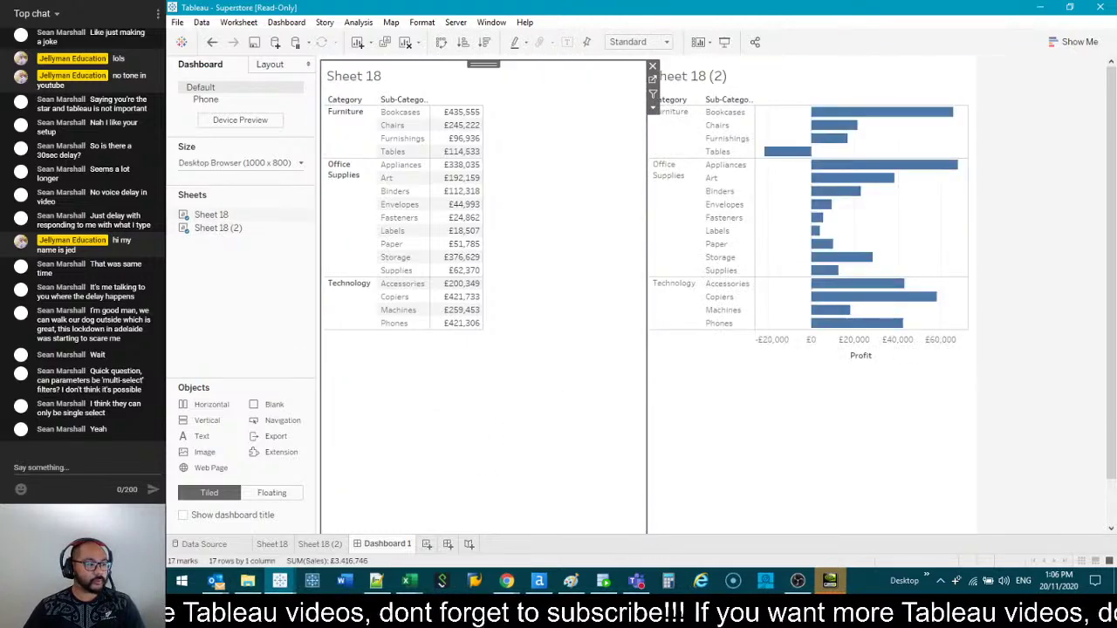
pyautogui.click(1025, 392)
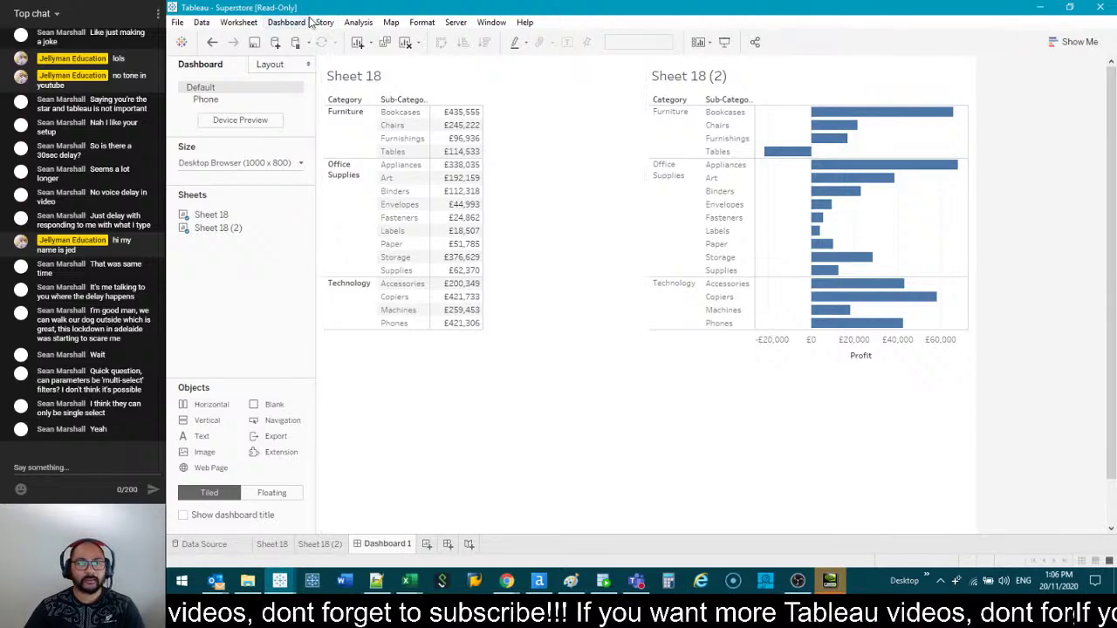
# - Select the Sheet 18 table and the Sheet 18 (2) bar chart in turn to compare them on the dashboard
pyautogui.click(640, 75)
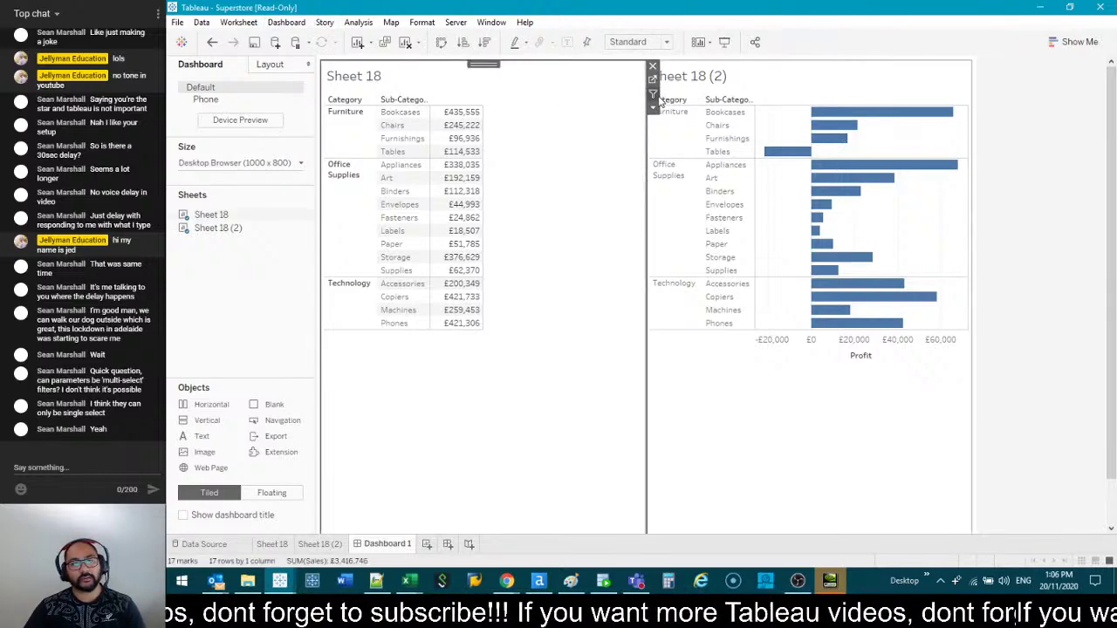
pyautogui.click(864, 75)
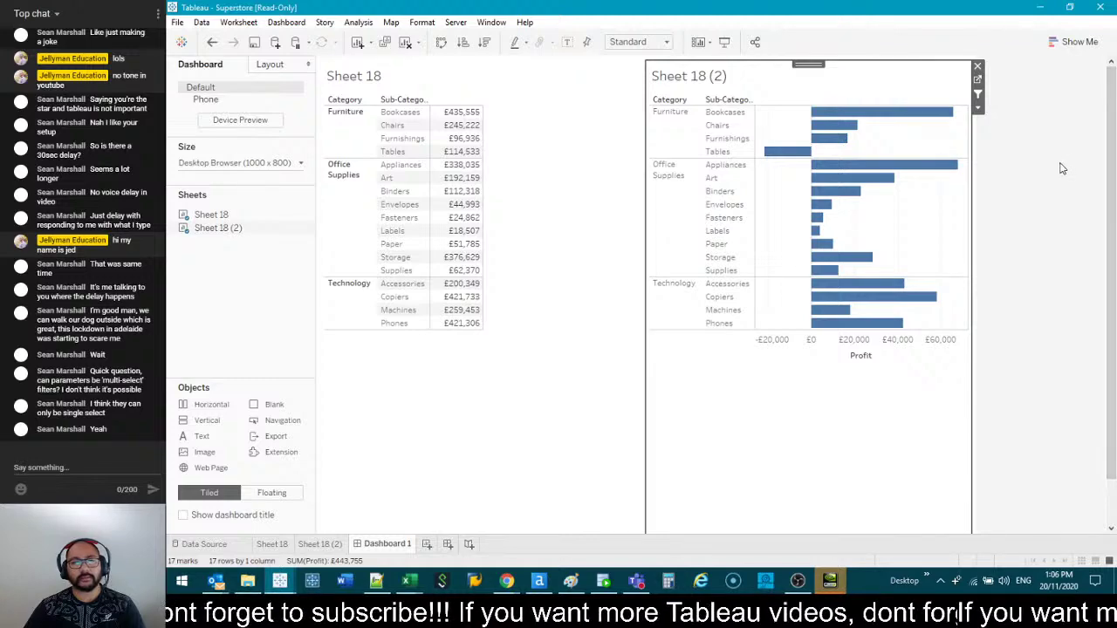
pyautogui.click(541, 170)
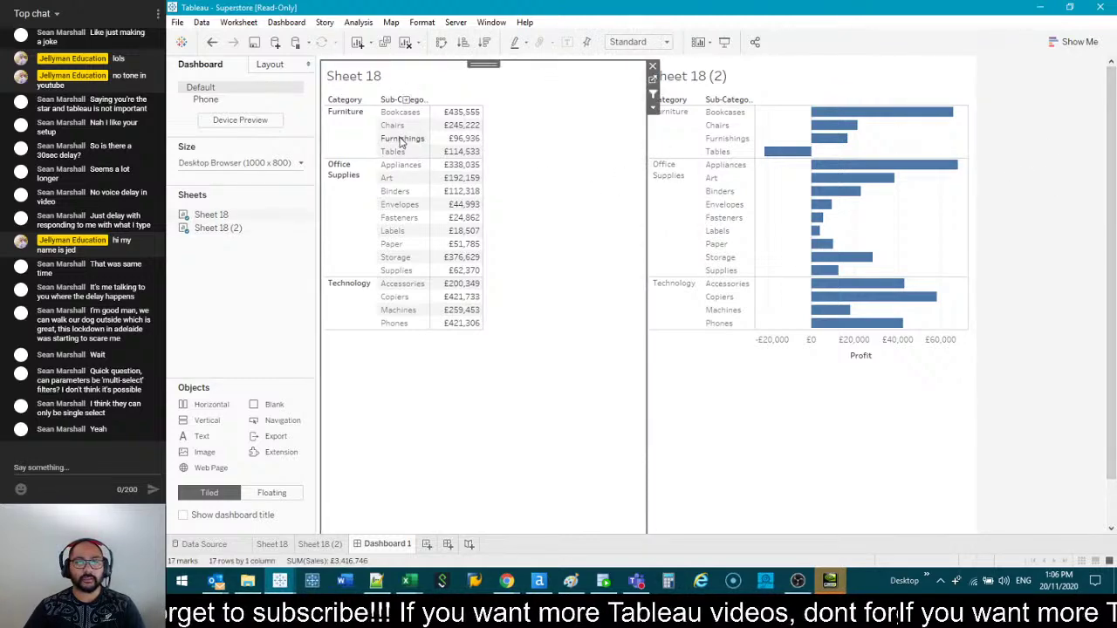
pyautogui.click(401, 139)
pyautogui.click(402, 140)
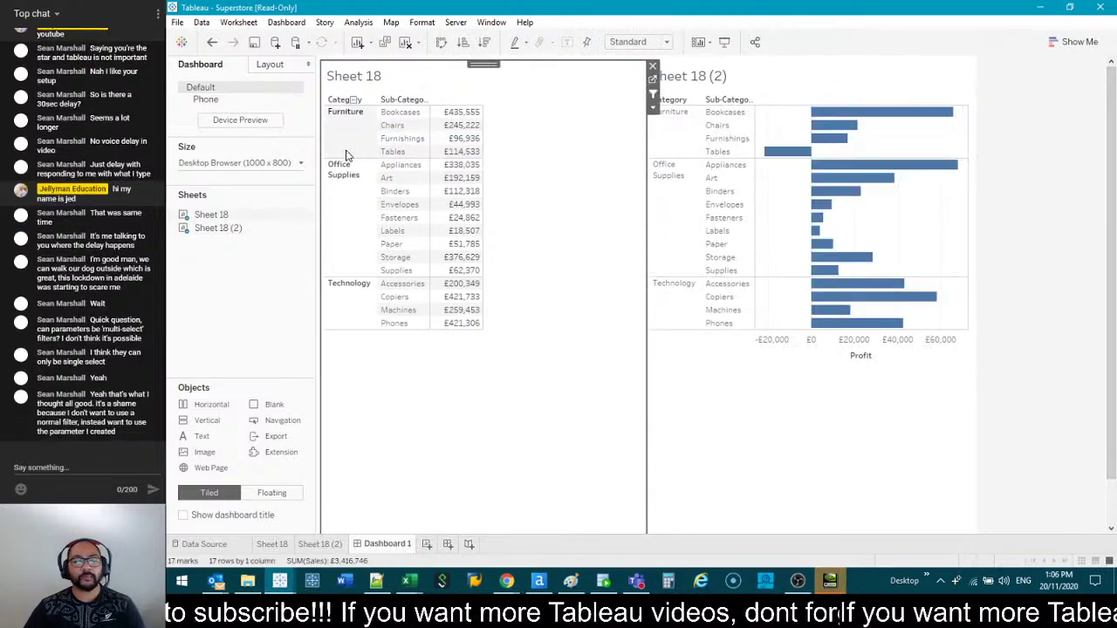
pyautogui.click(870, 95)
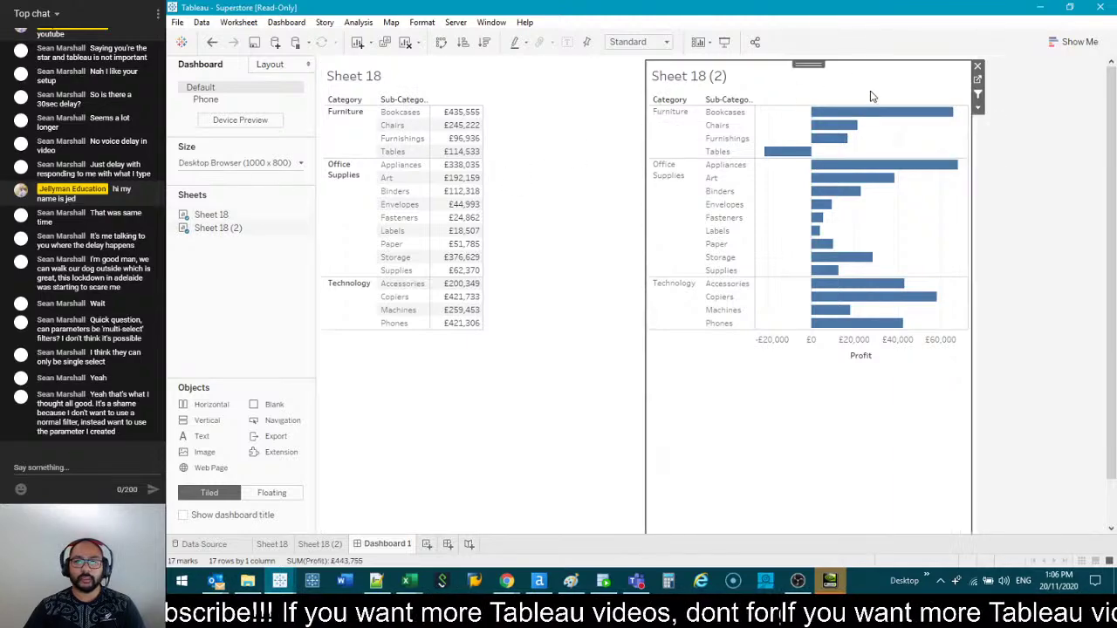
# - Open Sheet 18 (2) from the dashboard and remove Category and Sub-Category from Rows along with the Action filter
pyautogui.click(976, 82)
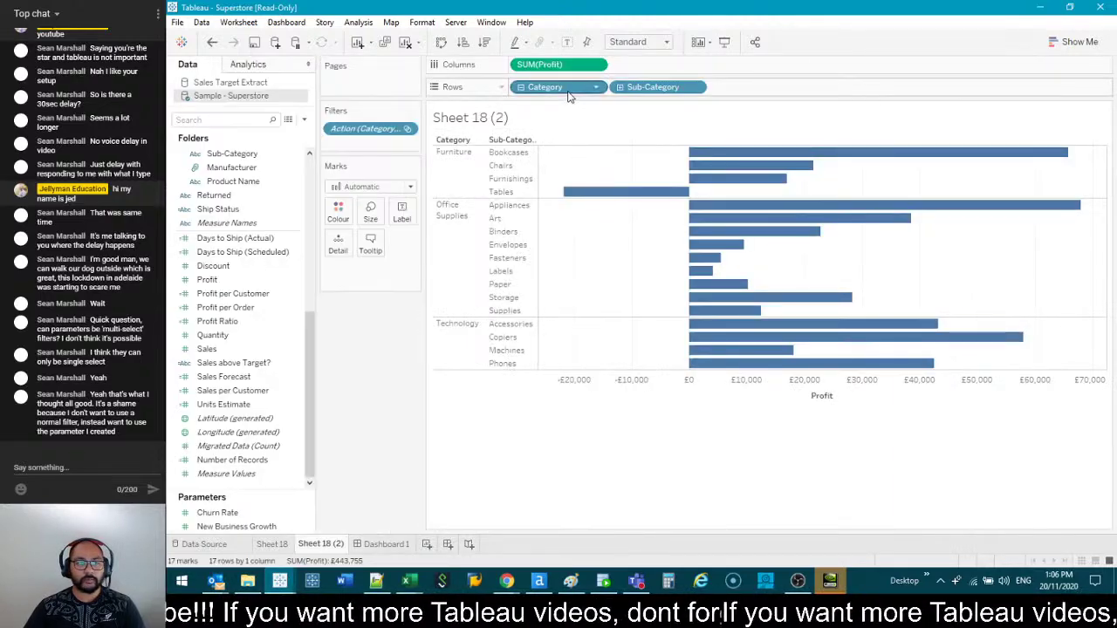
pyautogui.moveTo(650, 93); pyautogui.dragTo(375, 381)
pyautogui.moveTo(367, 136); pyautogui.dragTo(281, 491)
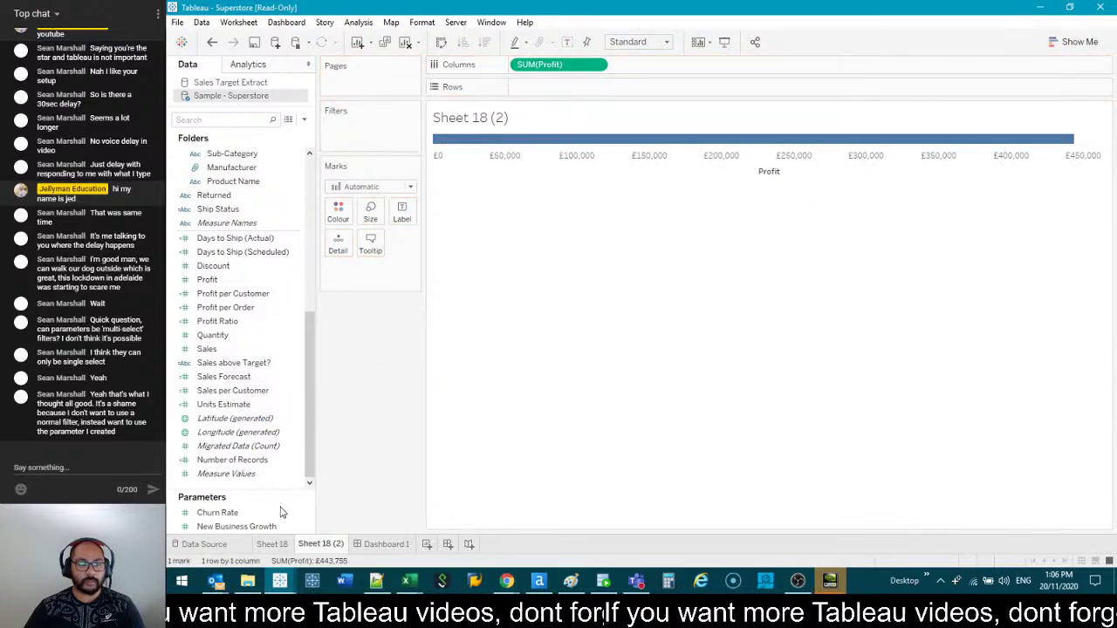
pyautogui.click(282, 513)
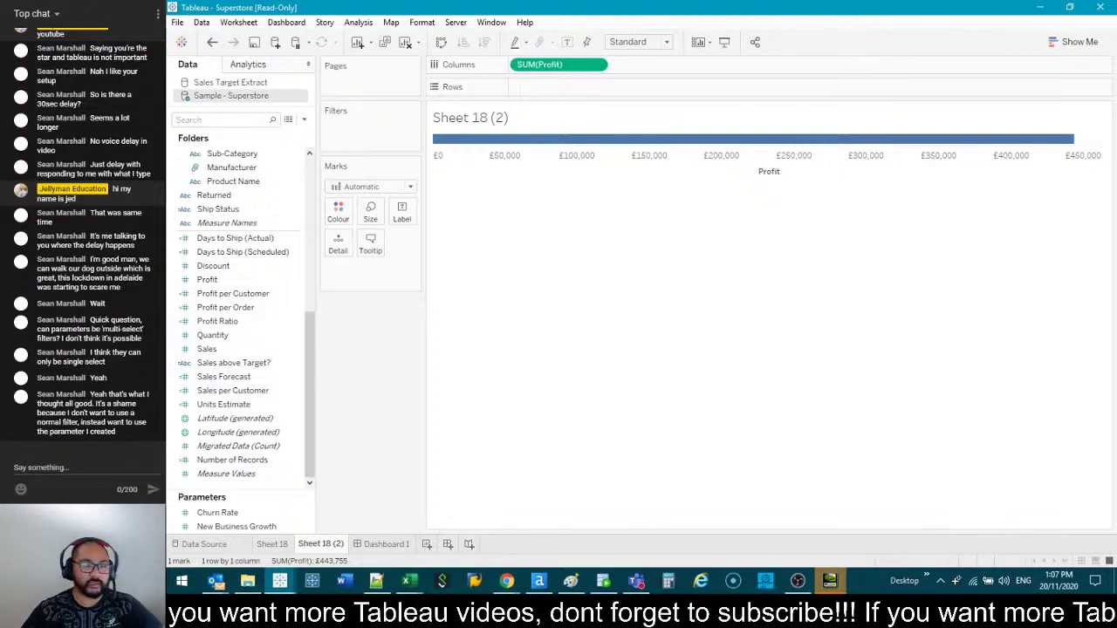
# - Delete Dashboard 1 and the Sheet 18 (2) worksheet from the workbook
pyautogui.click(391, 543)
pyautogui.rightClick(391, 543)
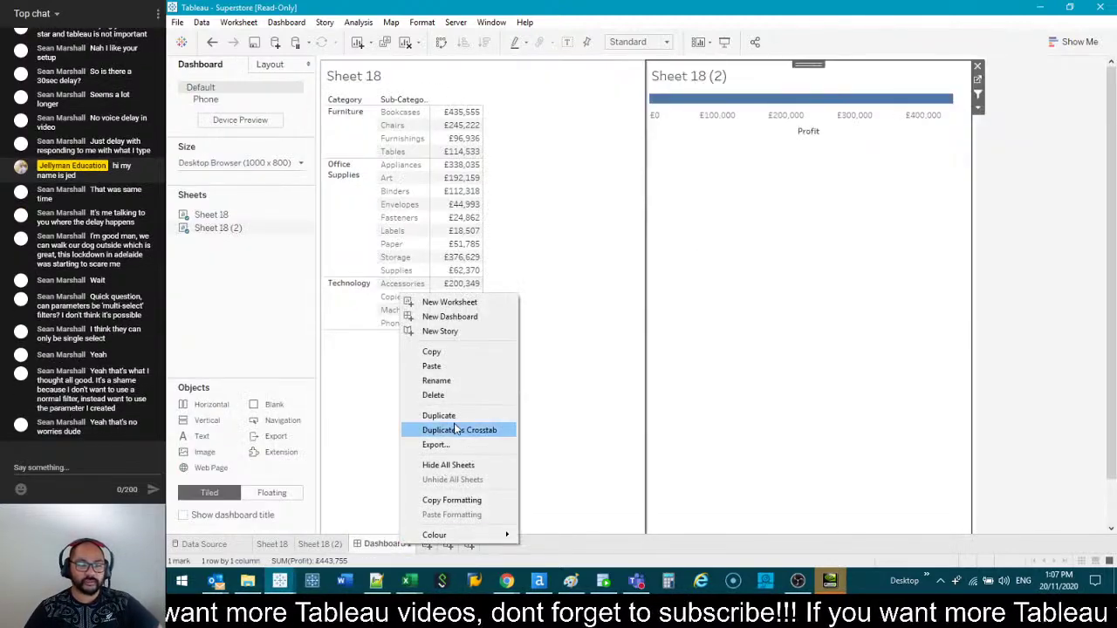
pyautogui.click(449, 396)
pyautogui.rightClick(319, 544)
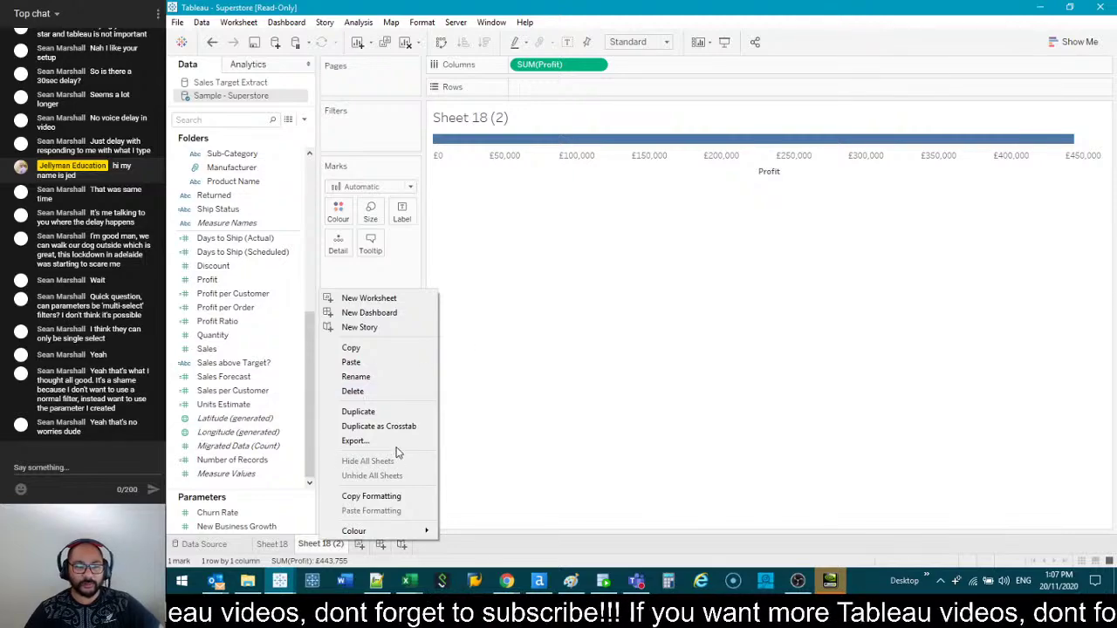
pyautogui.click(384, 392)
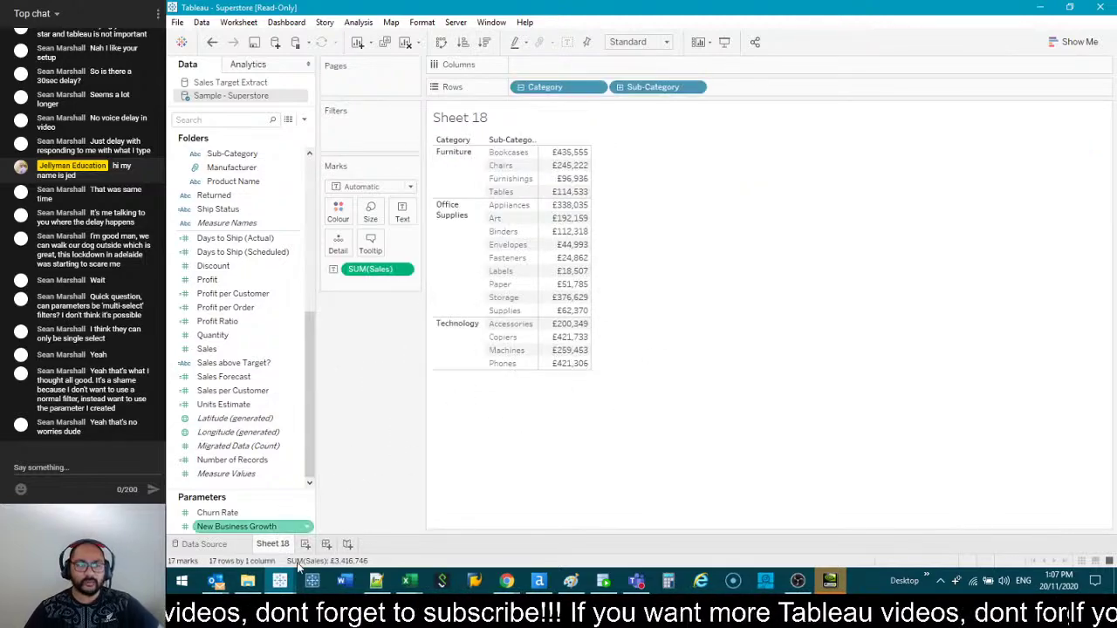
pyautogui.rightClick(280, 582)
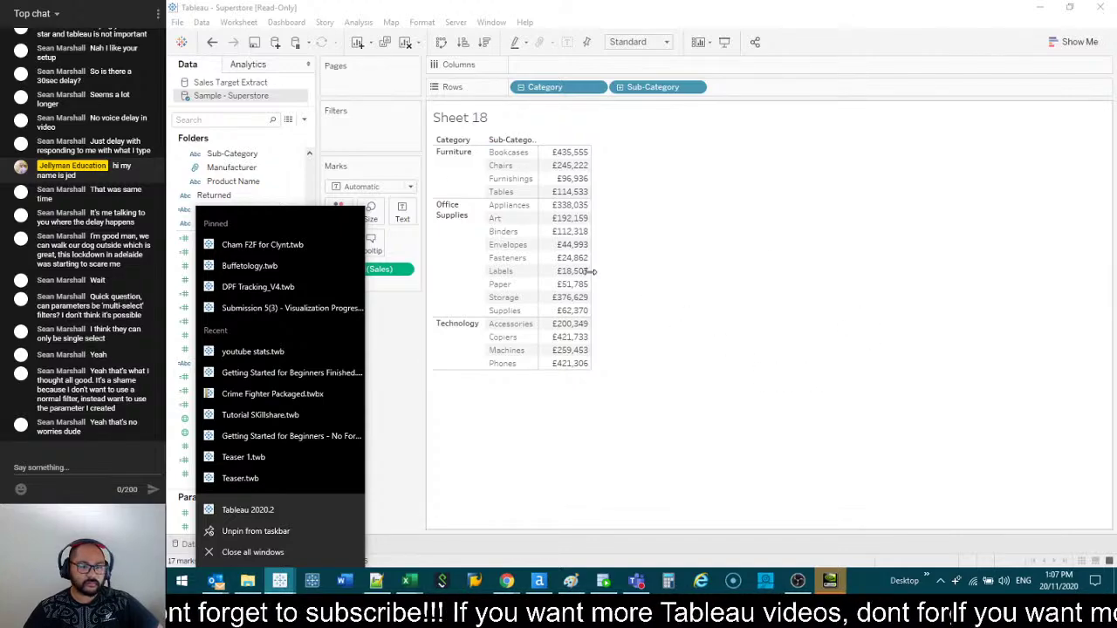
pyautogui.press('Escape')
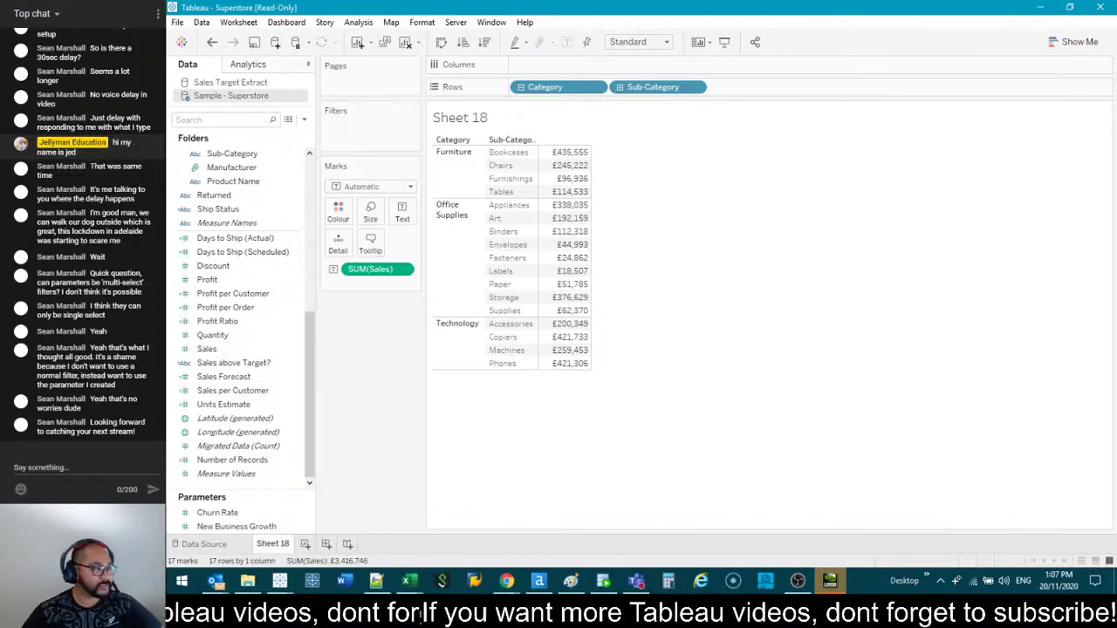
pyautogui.hotkey('alt', 'Tab')
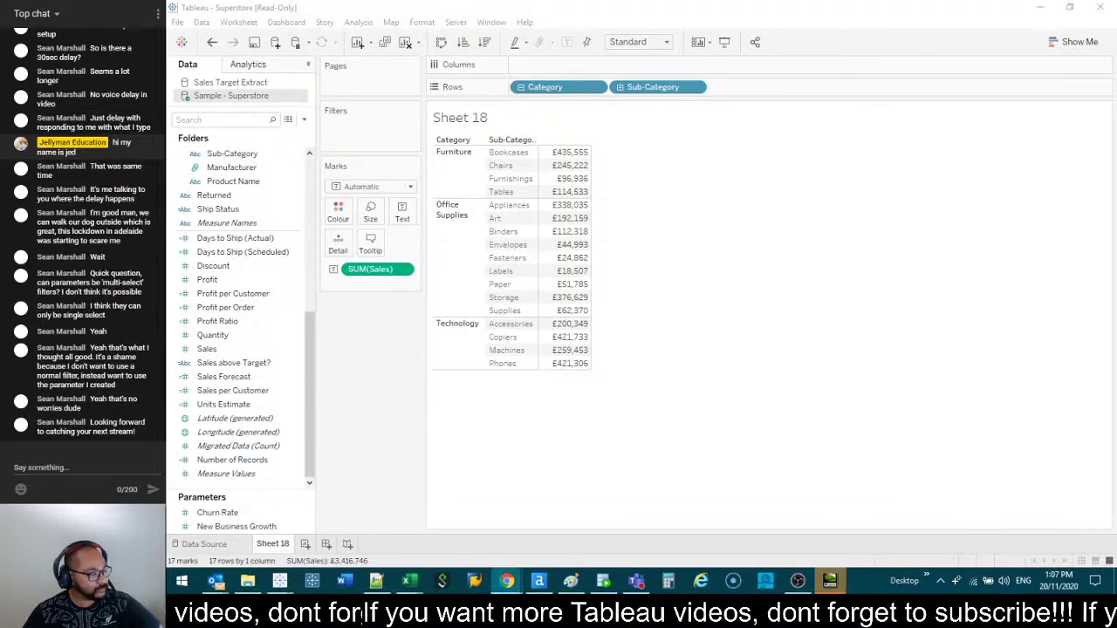